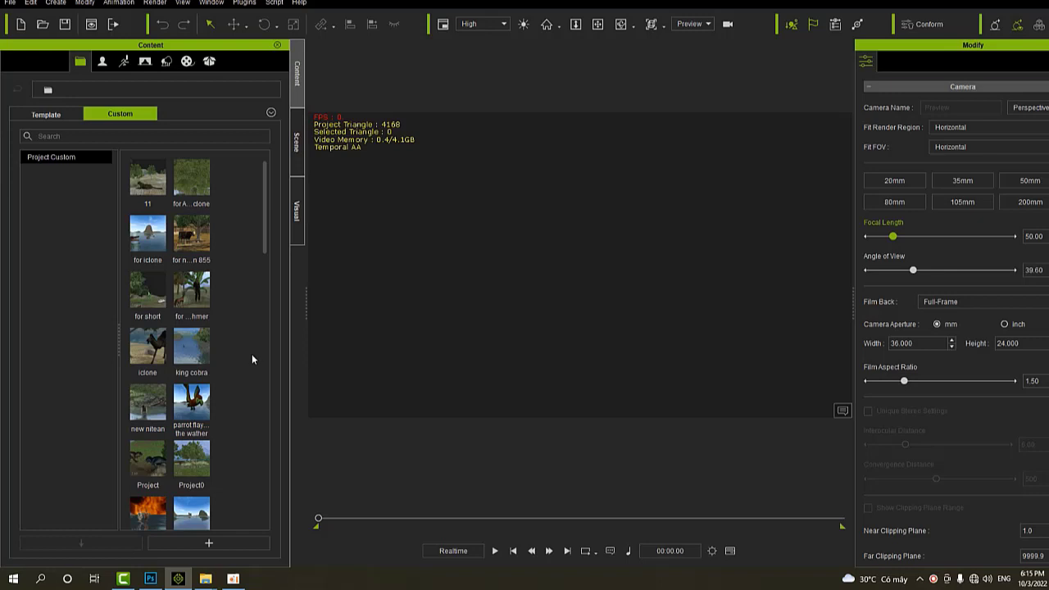
- Load the custom project "sky" into the empty scene
scroll(251, 355, "down", 3)
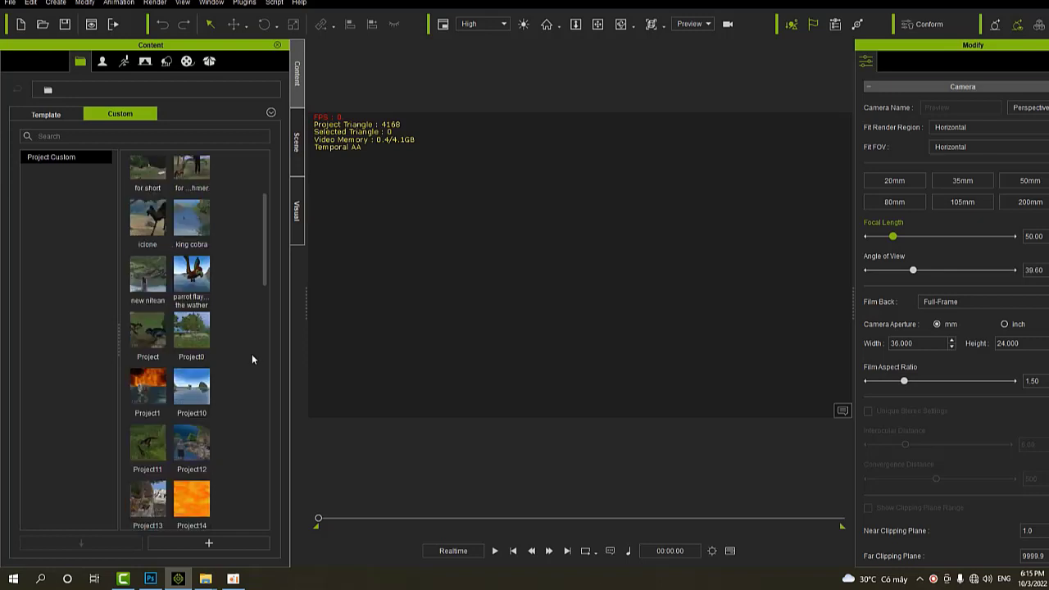
scroll(251, 358, "down", 6)
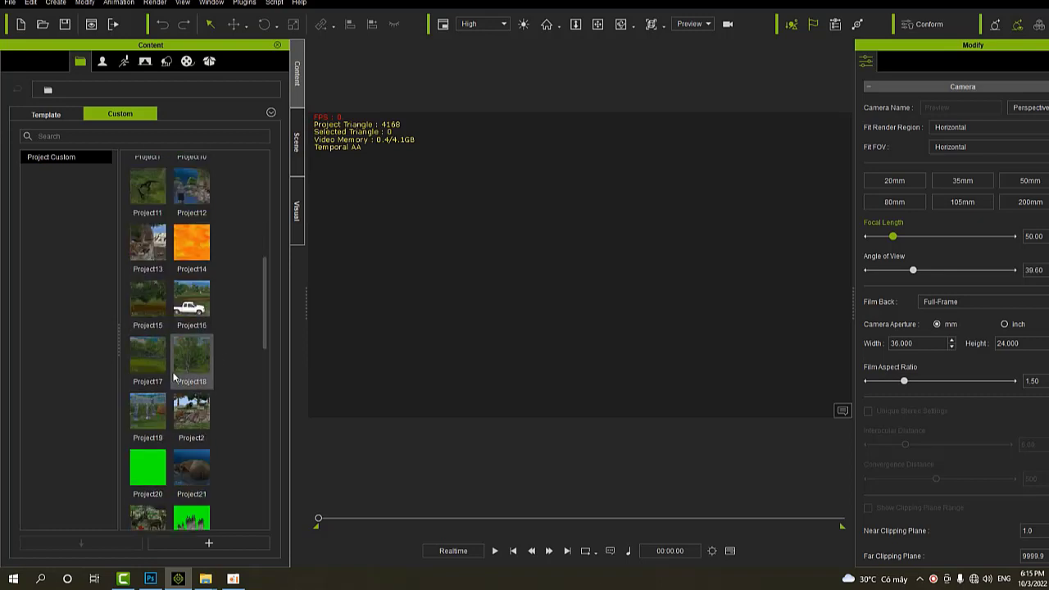
scroll(219, 385, "down", 3)
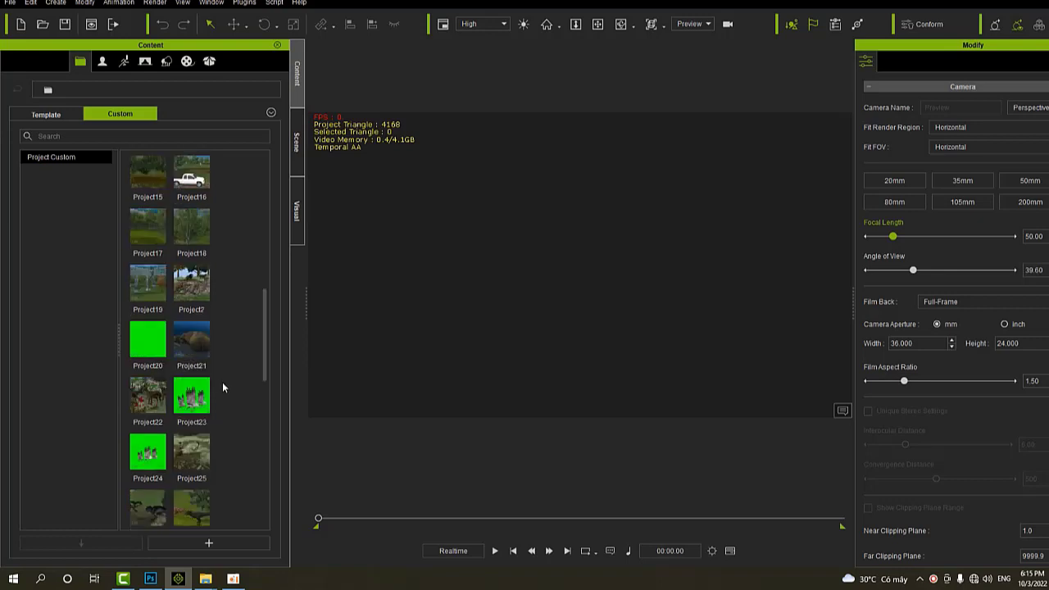
scroll(223, 395, "down", 3)
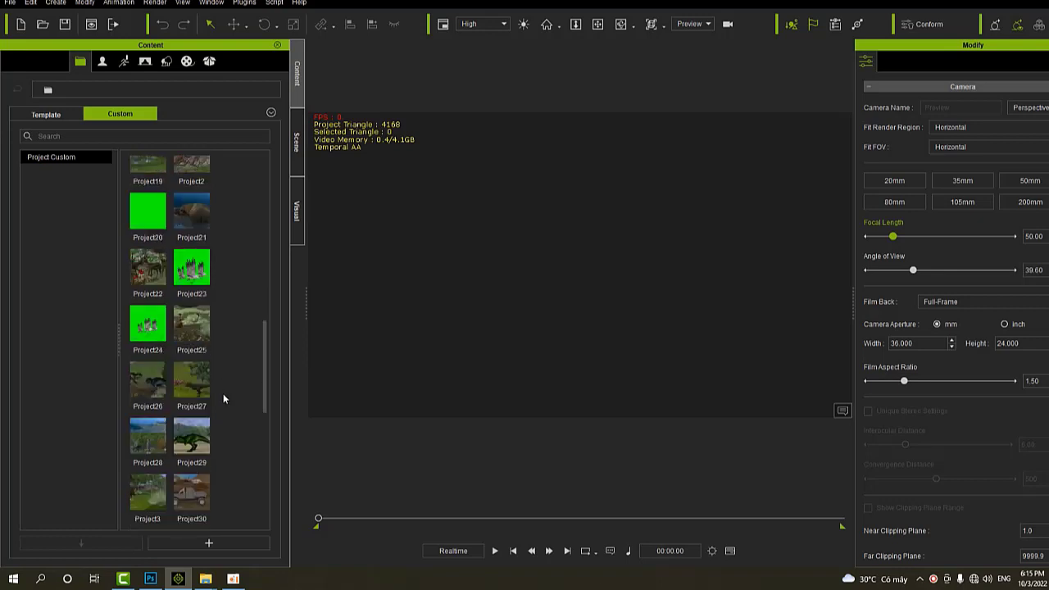
scroll(223, 399, "down", 3)
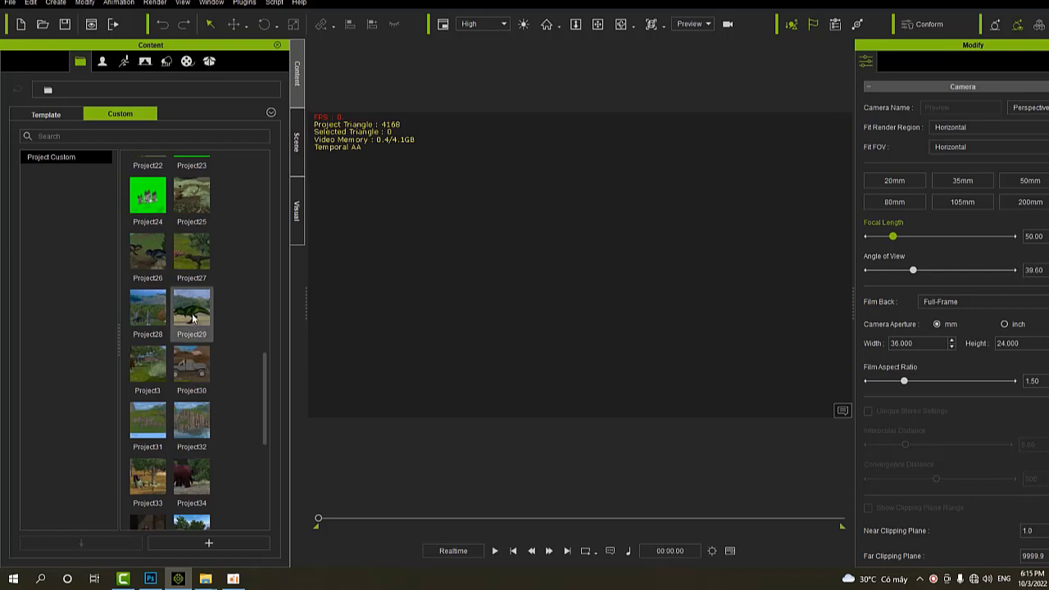
scroll(222, 379, "down", 3)
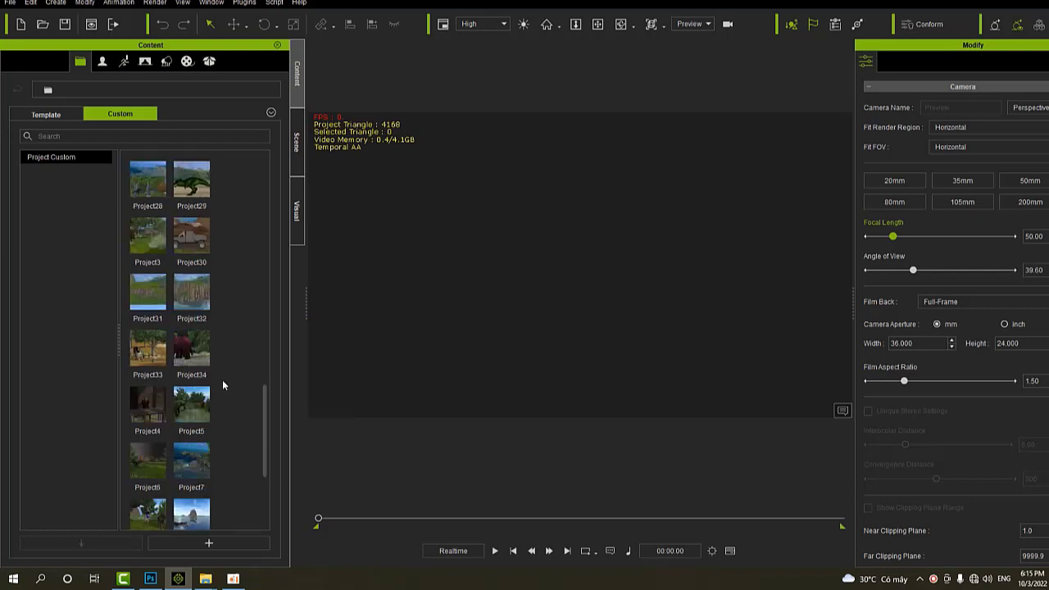
scroll(222, 385, "down", 3)
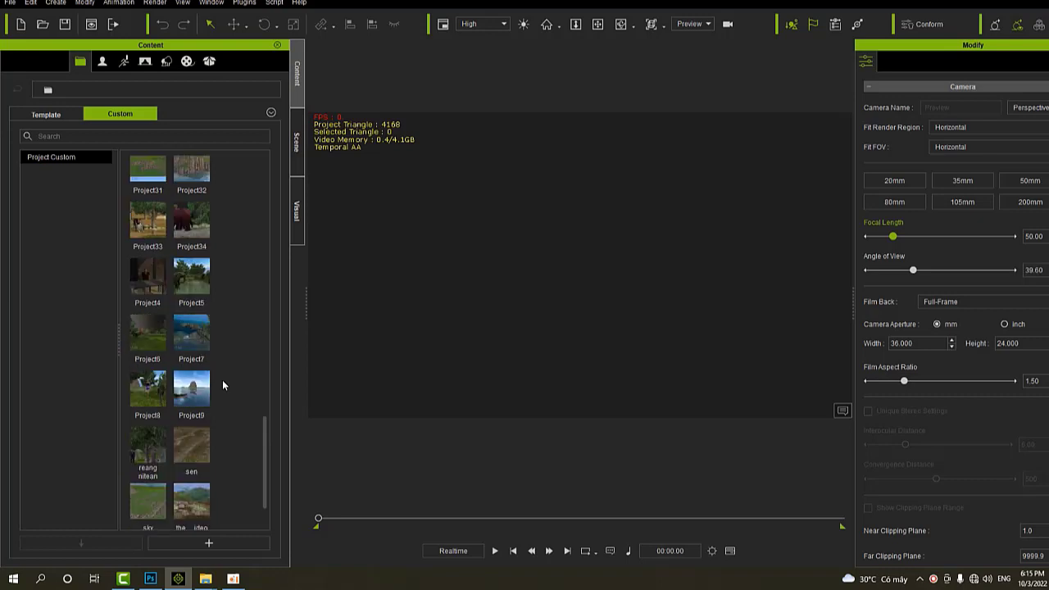
scroll(222, 385, "down", 2)
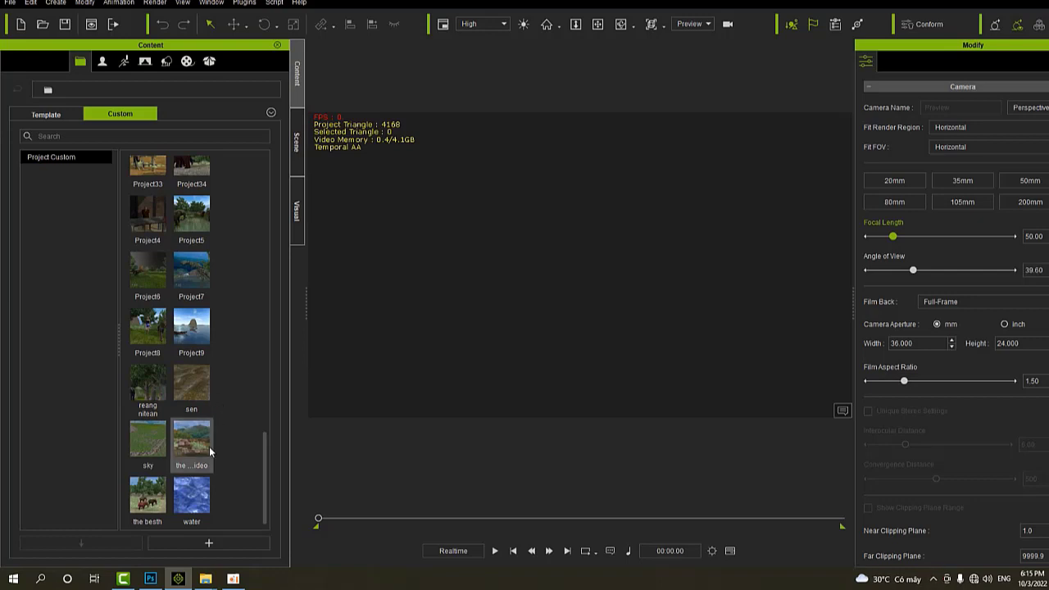
left_click_drag(146, 442, 526, 292)
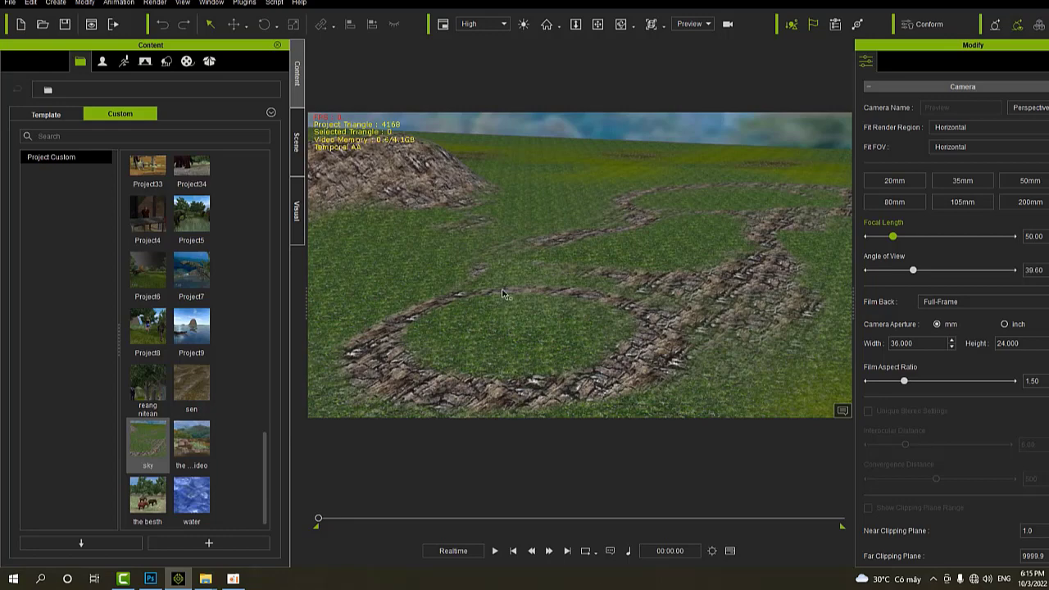
- Place a SampleBroadleaf tree from the Tree set templates on the grass near the rocky hill
scroll(520, 303, "up", 3)
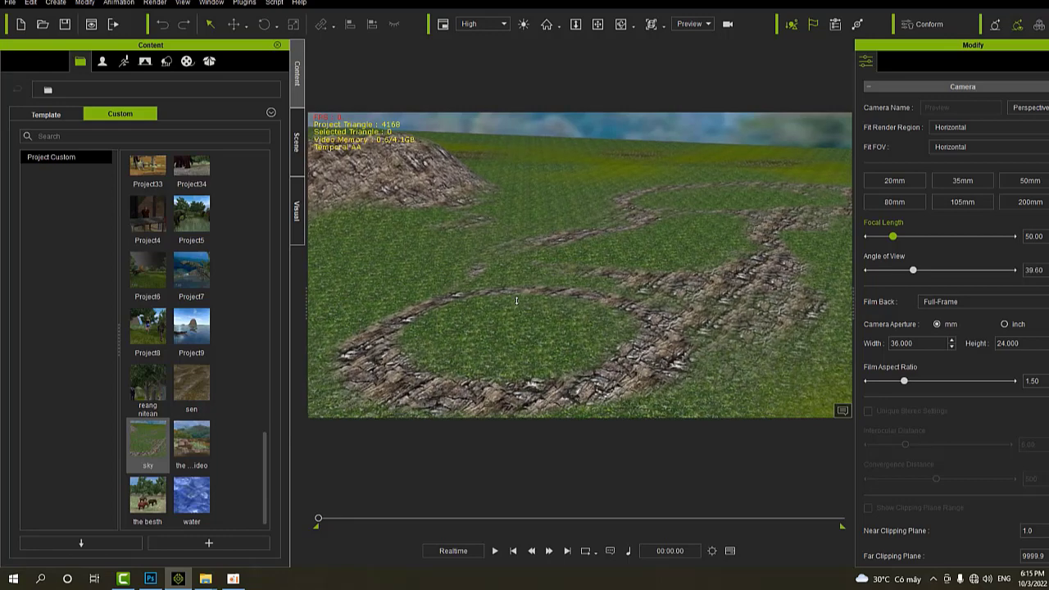
scroll(520, 303, "up", 4)
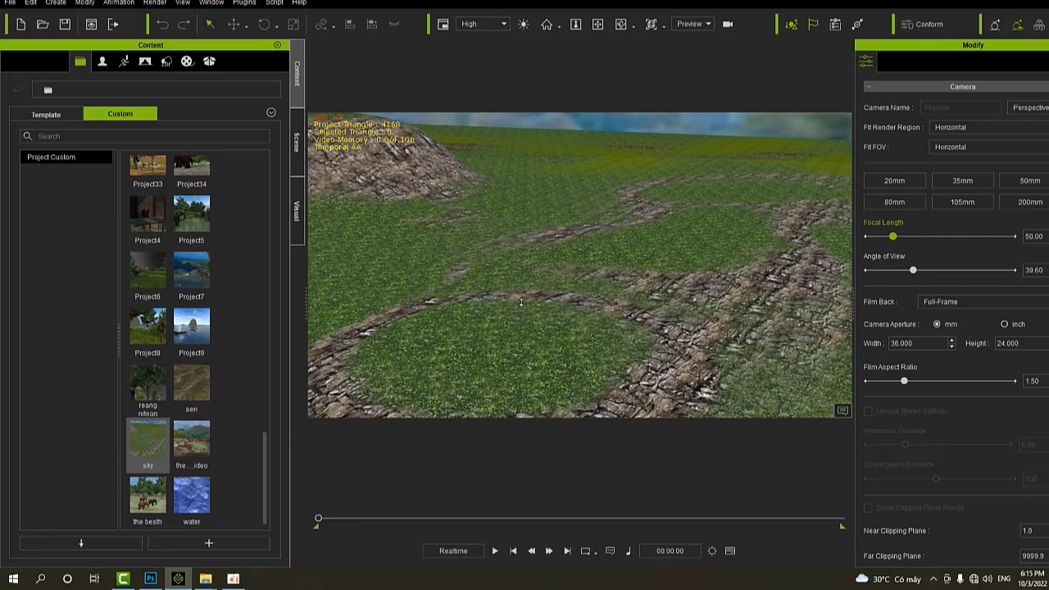
scroll(521, 303, "up", 5)
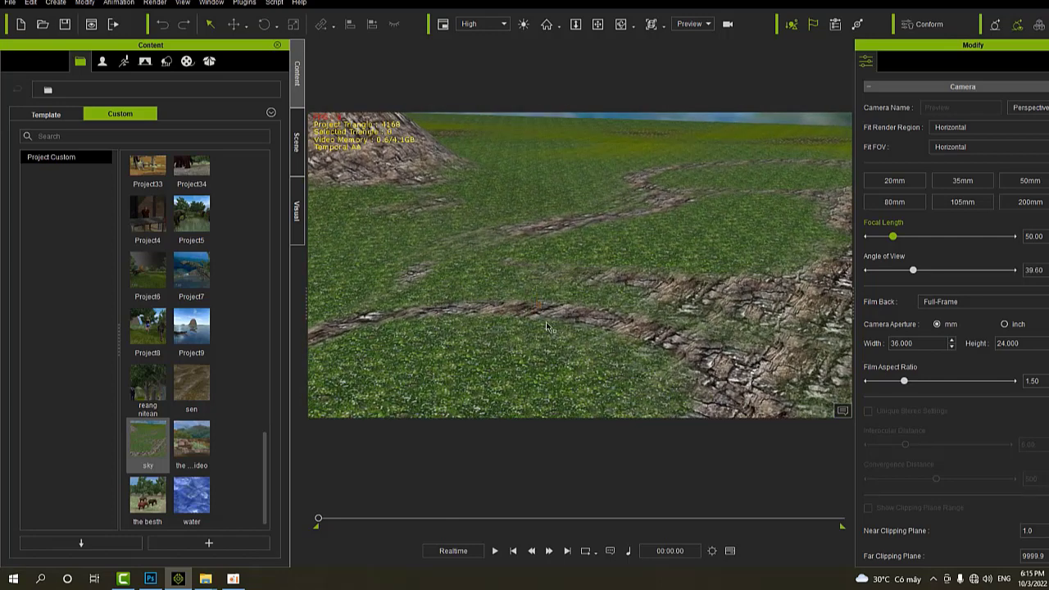
scroll(546, 326, "up", 4)
scroll(546, 326, "up", 1)
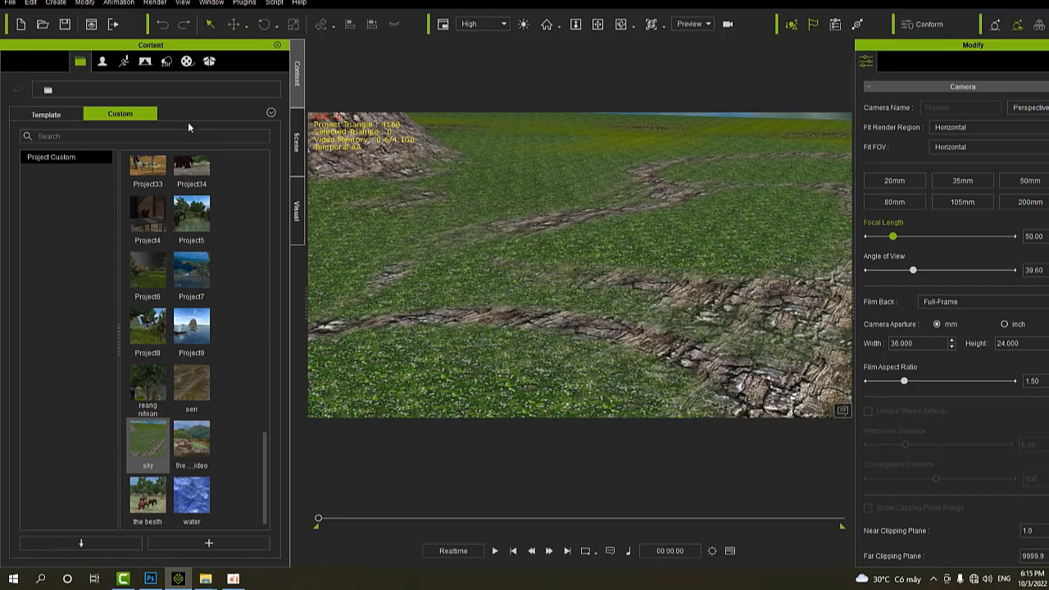
left_click(167, 62)
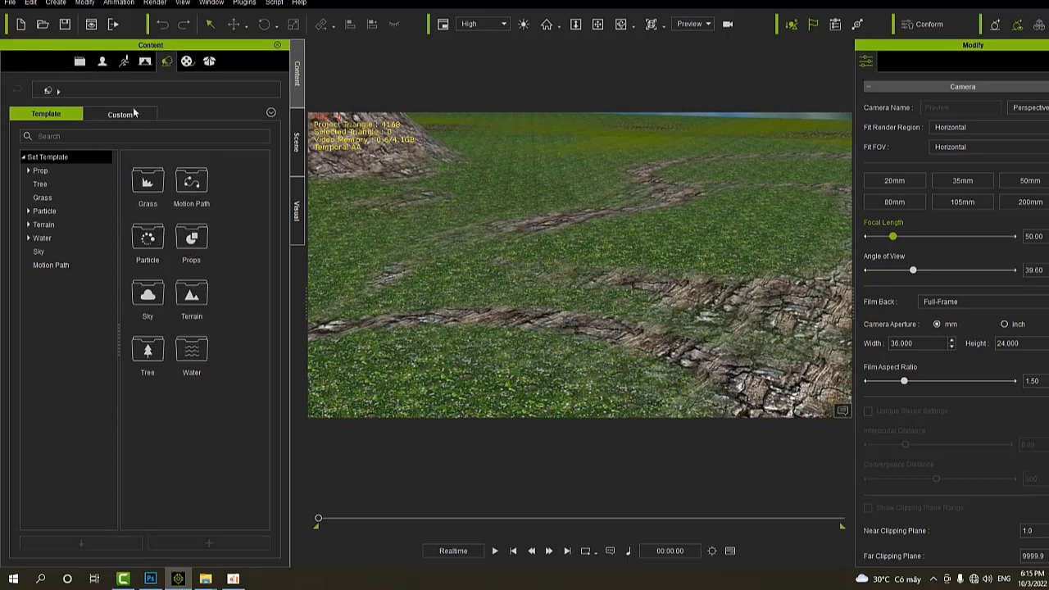
left_click(38, 185)
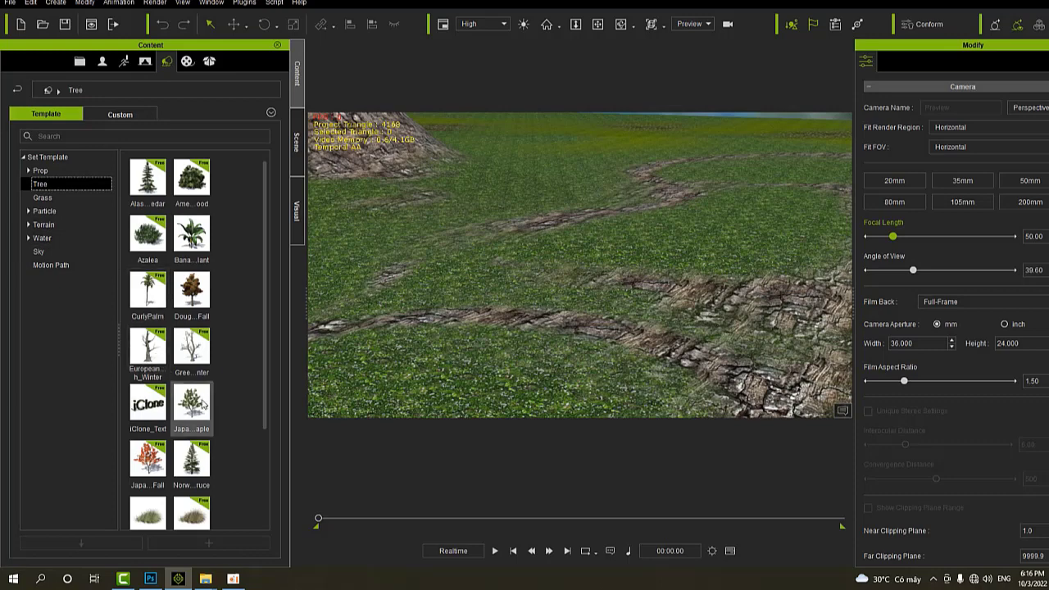
scroll(199, 389, "down", 3)
left_click_drag(191, 438, 424, 229)
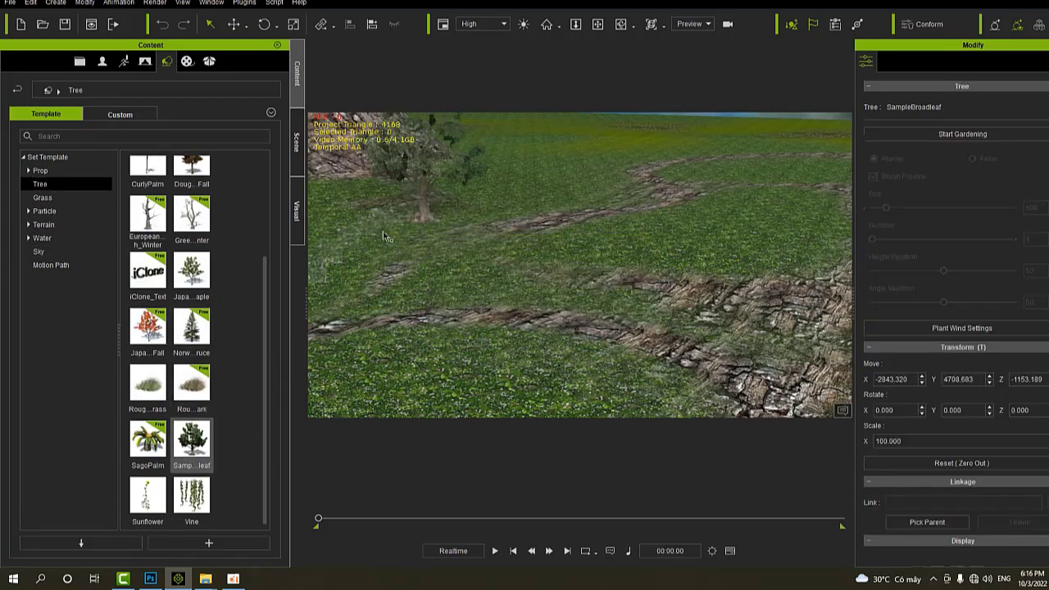
- Plant more SampleBroadleaf trees with the gardening planter, in the background and on the rocky ground, and end gardening
left_click(945, 137)
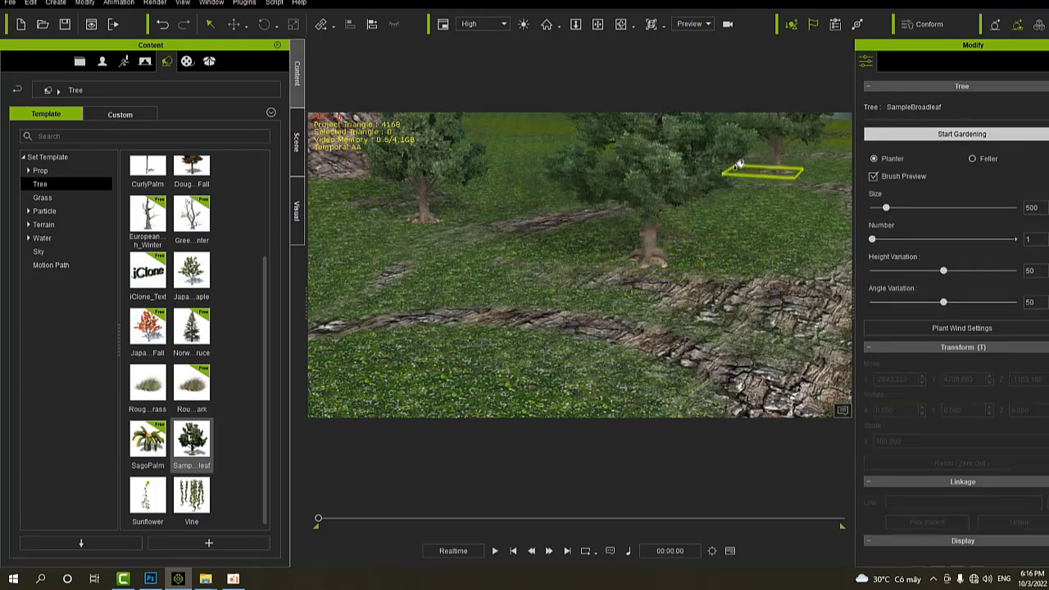
left_click(770, 350)
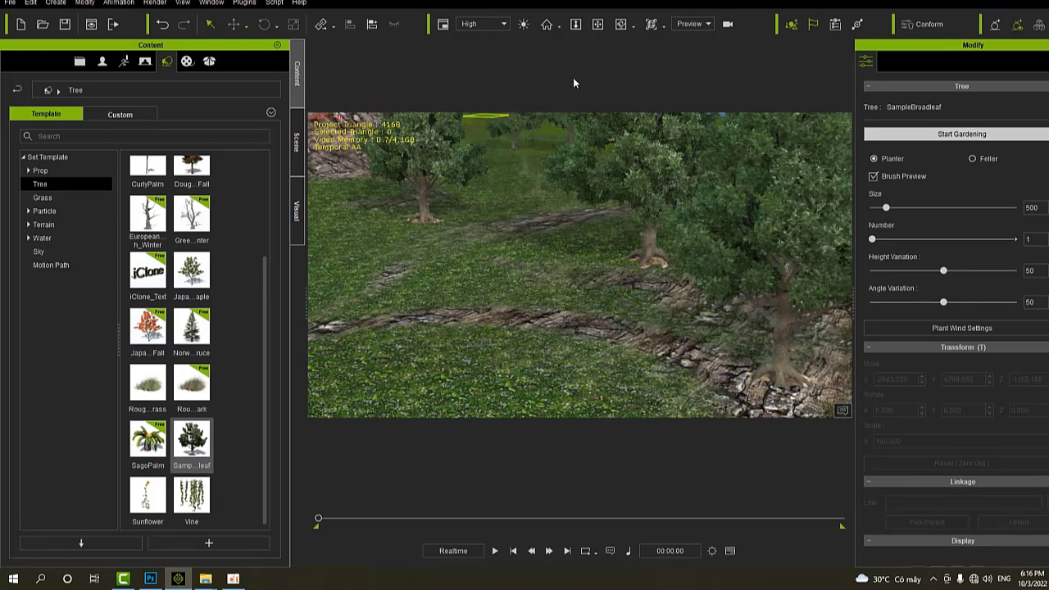
left_click(934, 137)
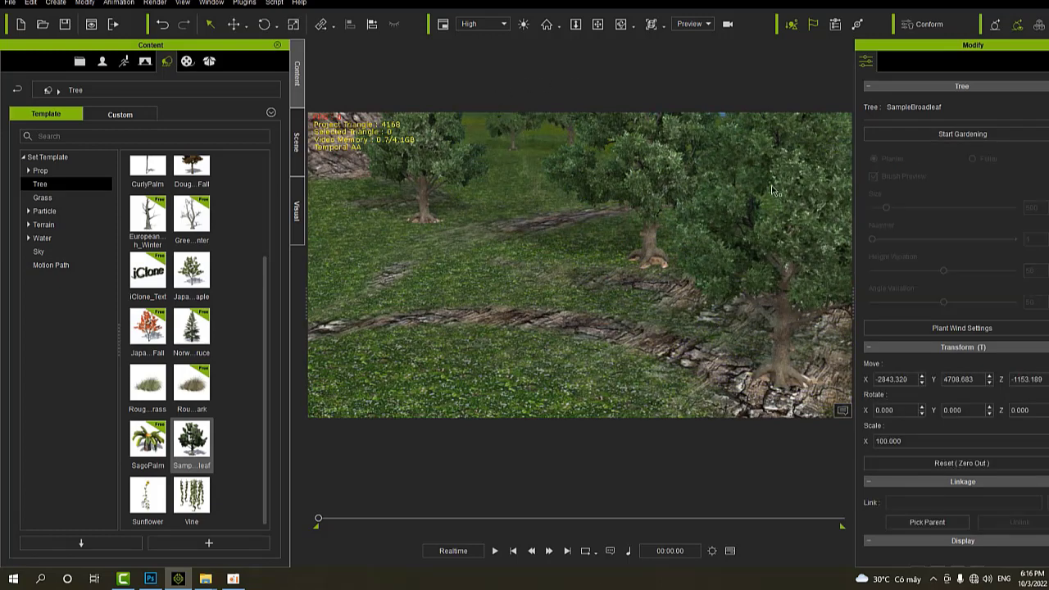
- Place a RoughGrass clump on the grass in front of the trees
left_click(620, 28)
left_click_drag(666, 320, 681, 268)
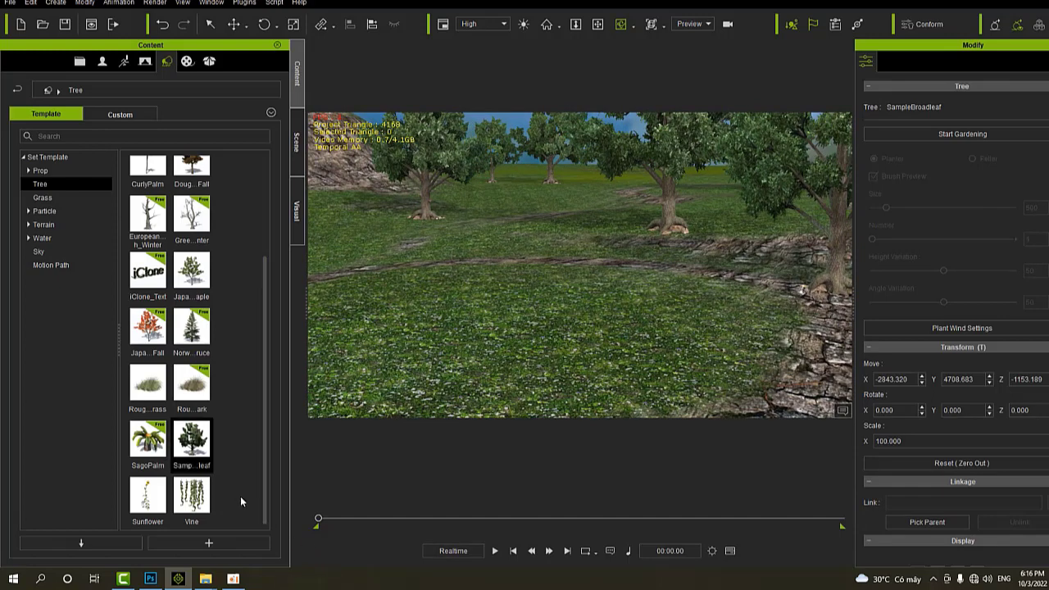
left_click_drag(147, 391, 407, 311)
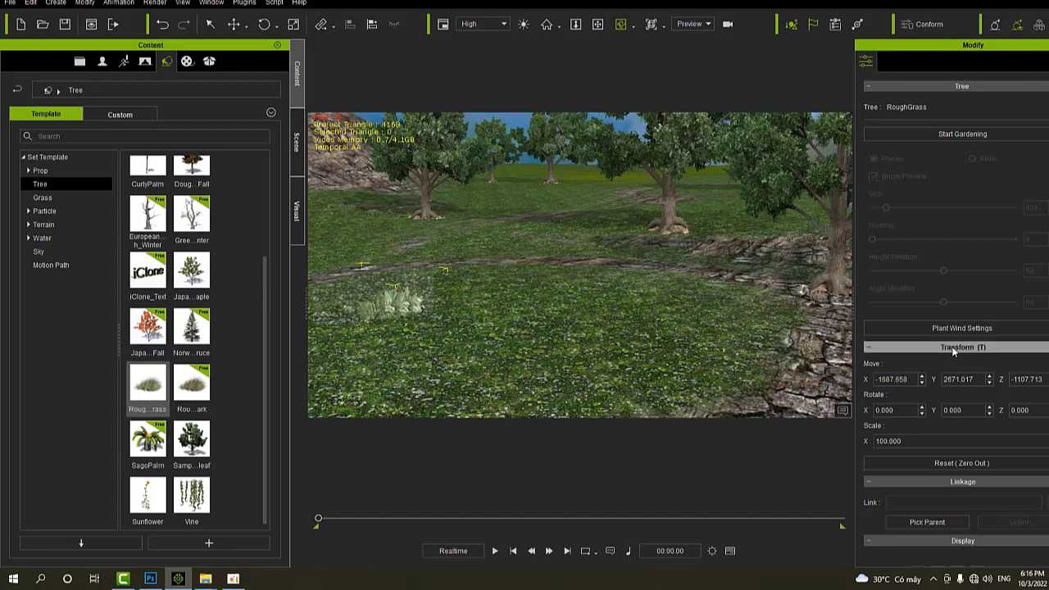
- Plant more RoughGrass clumps across the meadow and around the trees with the gardening planter, and end gardening
left_click(960, 136)
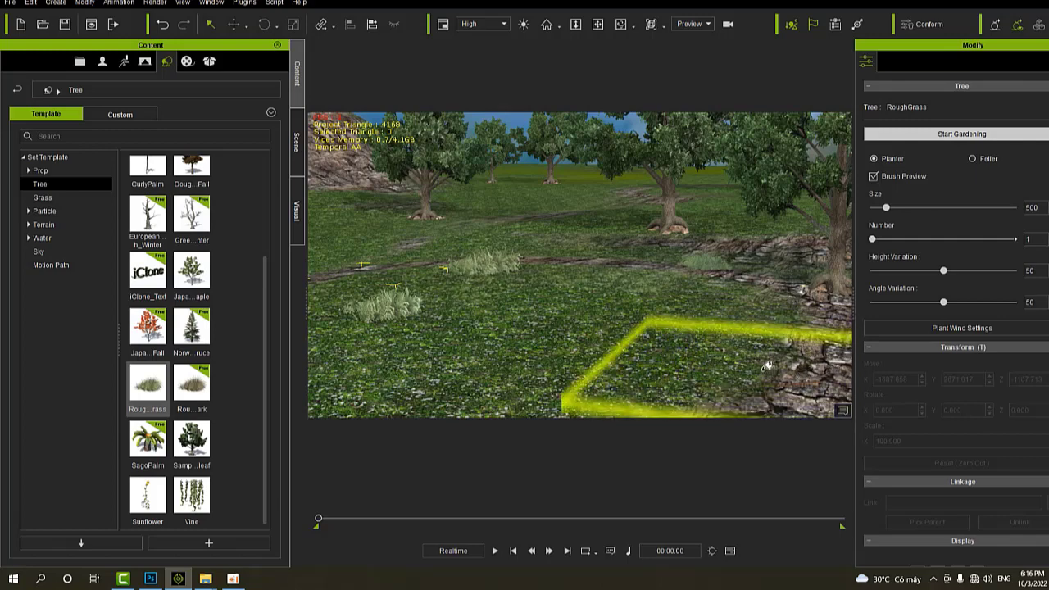
mouse_move(623, 262)
left_mouse_down()
mouse_move(611, 218)
mouse_move(574, 202)
mouse_move(411, 230)
mouse_move(374, 213)
mouse_move(392, 192)
mouse_move(431, 183)
mouse_move(636, 187)
left_mouse_up()
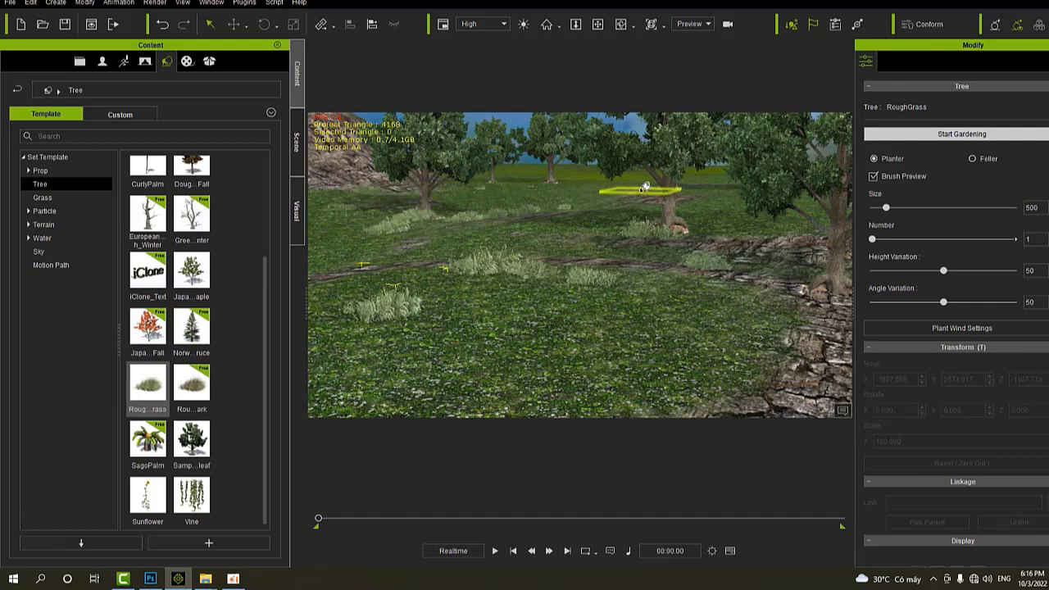
left_click(951, 136)
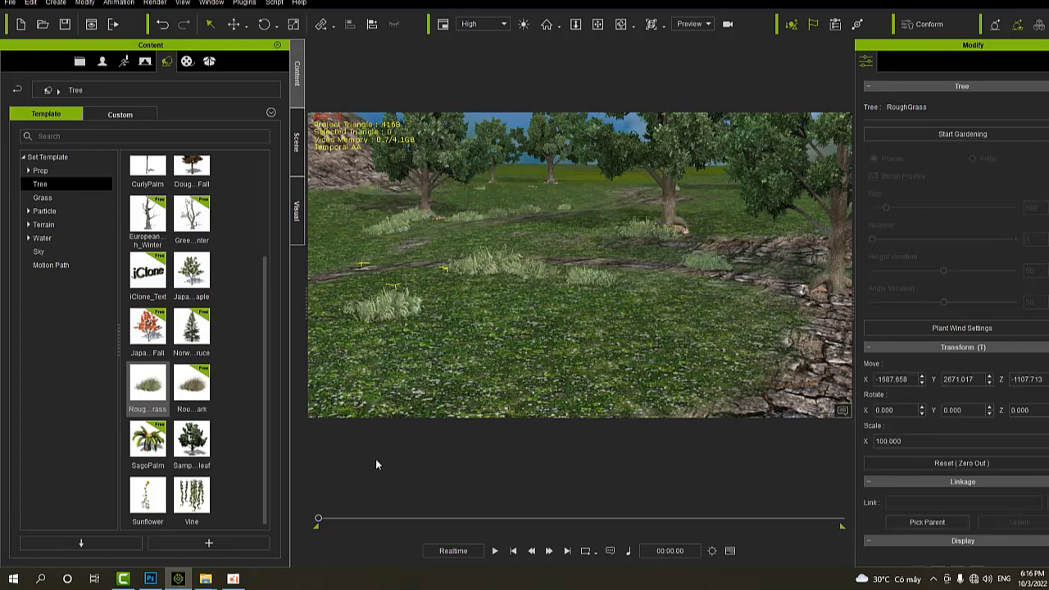
- Switch to File Explorer, close the Ocam folder window and bring up the animal folder on drive H: beside the scene
mouse_move(204, 580)
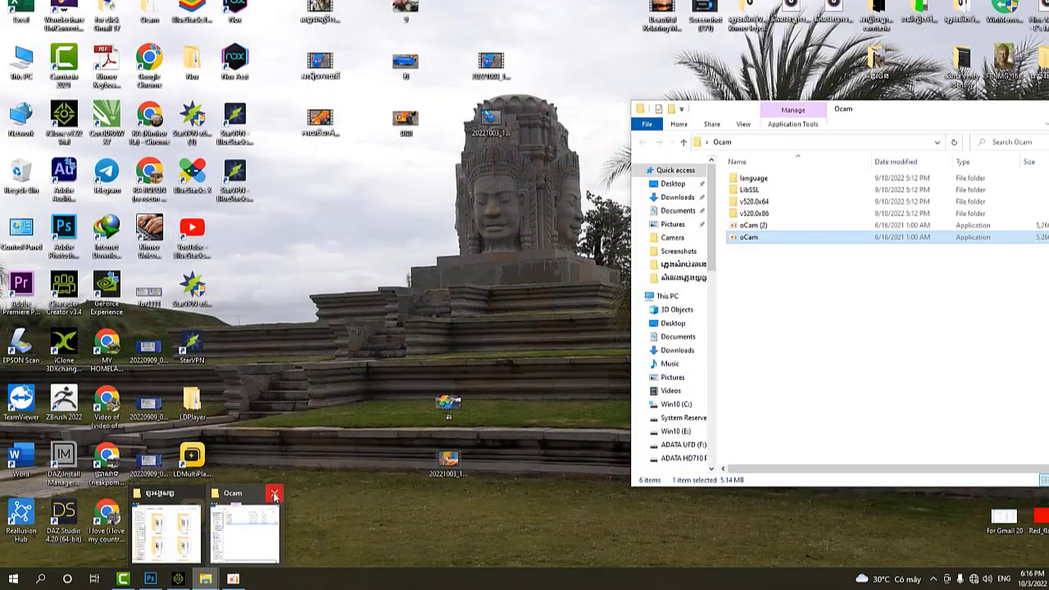
left_click(273, 493)
left_click(197, 532)
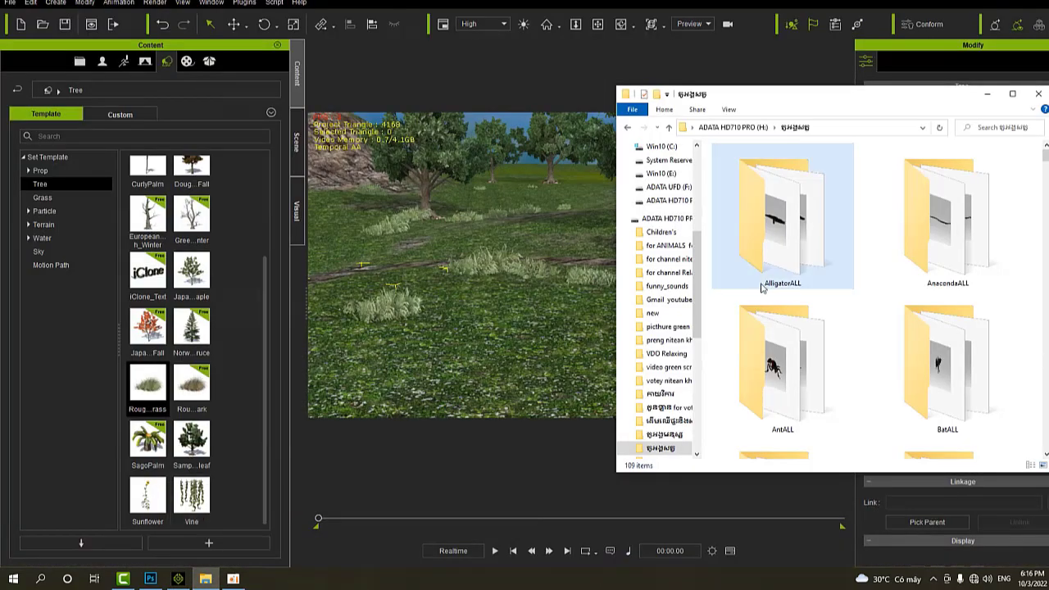
left_click_drag(804, 100, 826, 59)
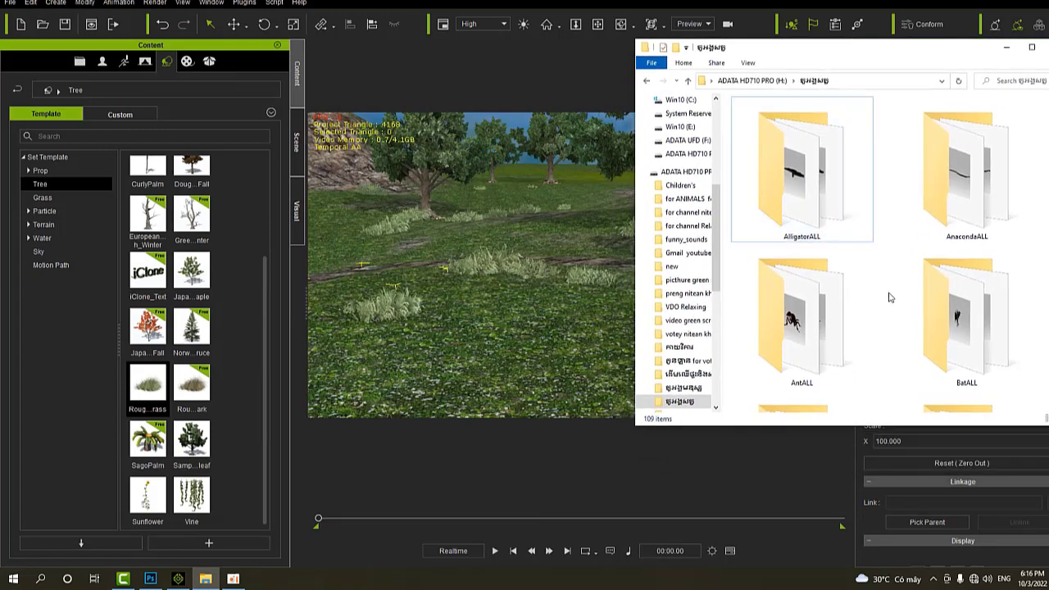
- Find the lion among the animal folders and open the LionAll folder
scroll(883, 317, "down", 3)
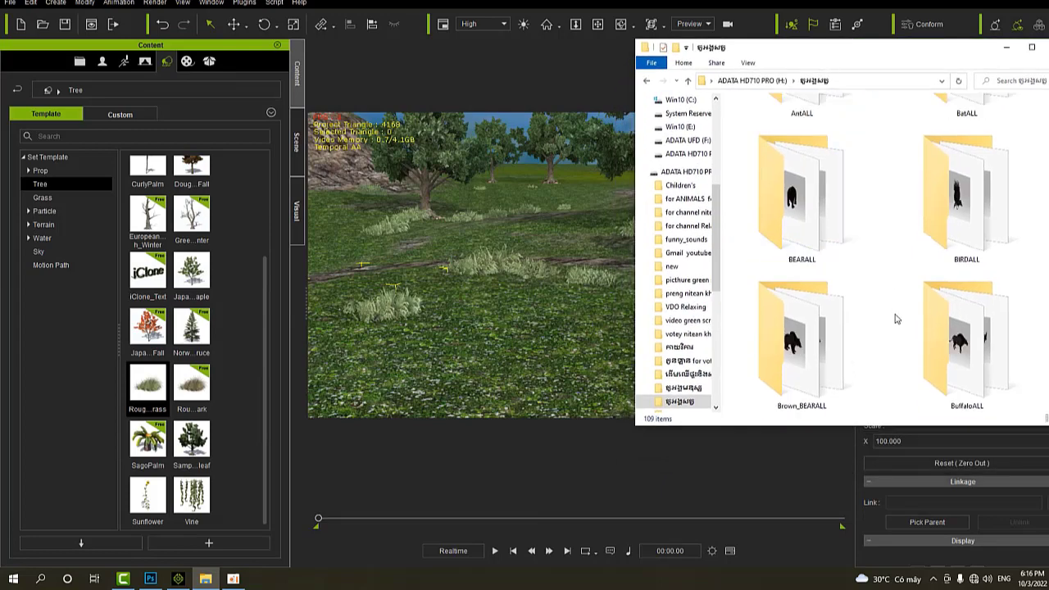
scroll(895, 319, "down", 2)
scroll(896, 318, "down", 2)
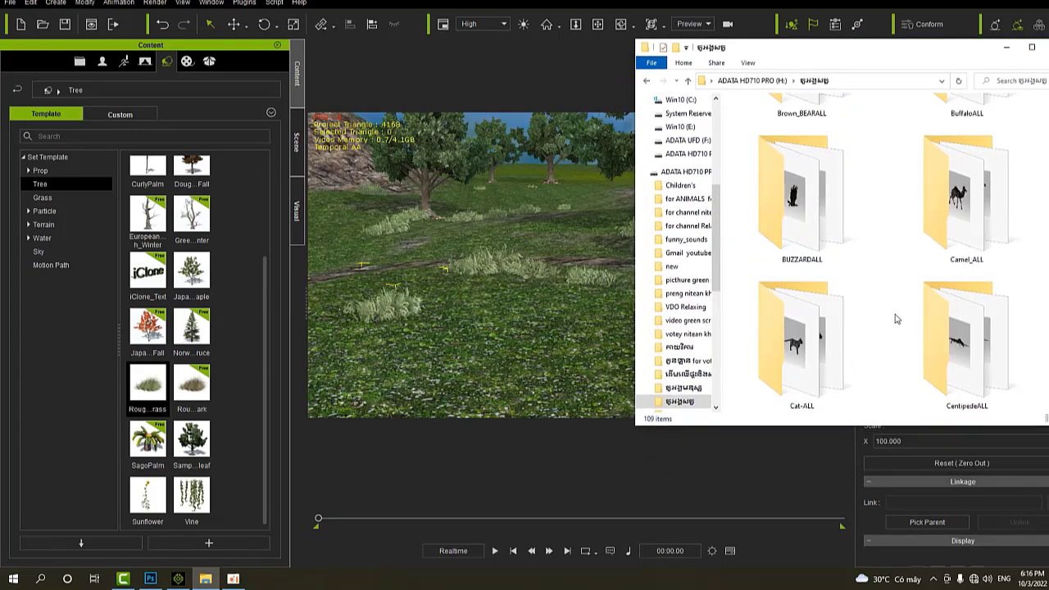
scroll(895, 319, "down", 2)
scroll(895, 318, "down", 2)
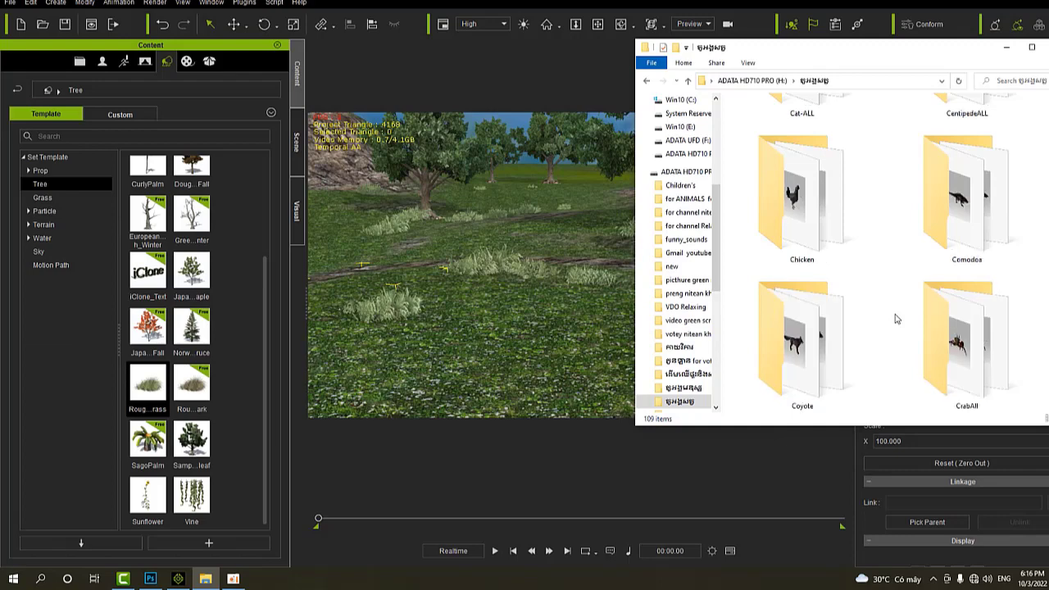
scroll(896, 319, "down", 6)
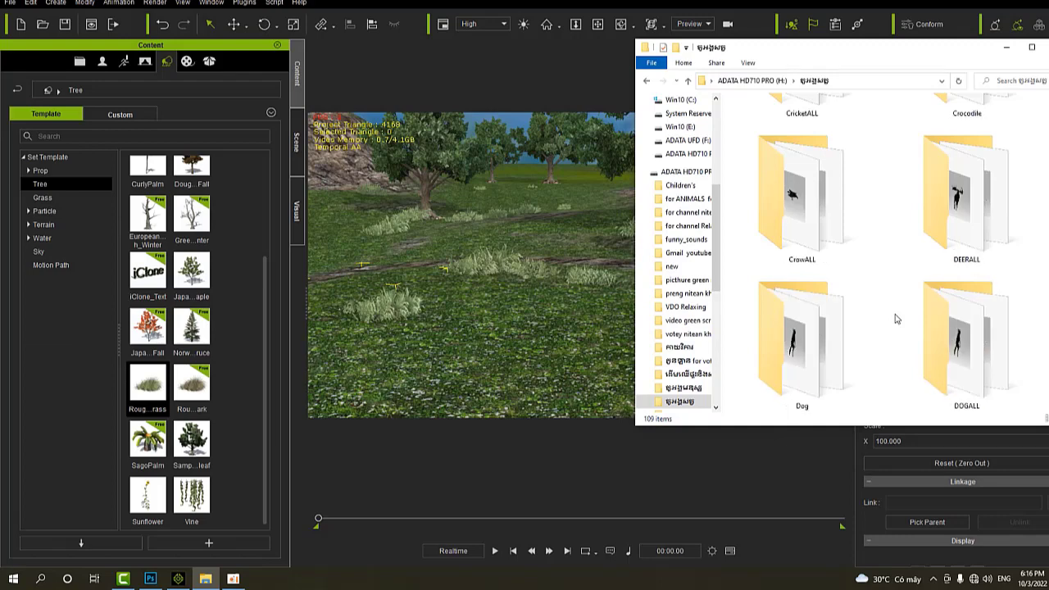
scroll(895, 319, "down", 2)
scroll(895, 318, "down", 2)
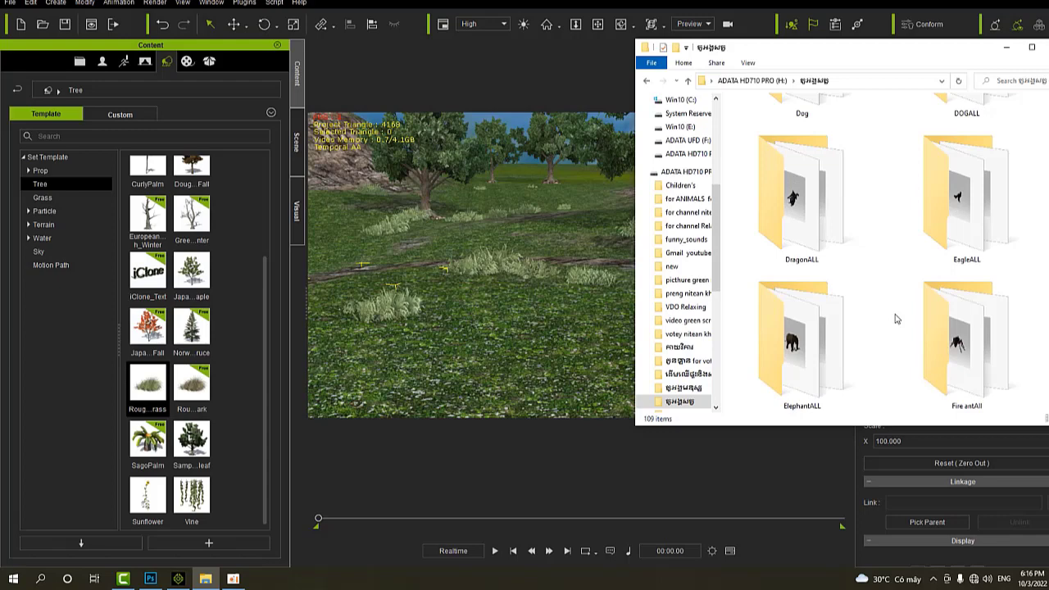
scroll(896, 318, "down", 4)
scroll(895, 319, "down", 2)
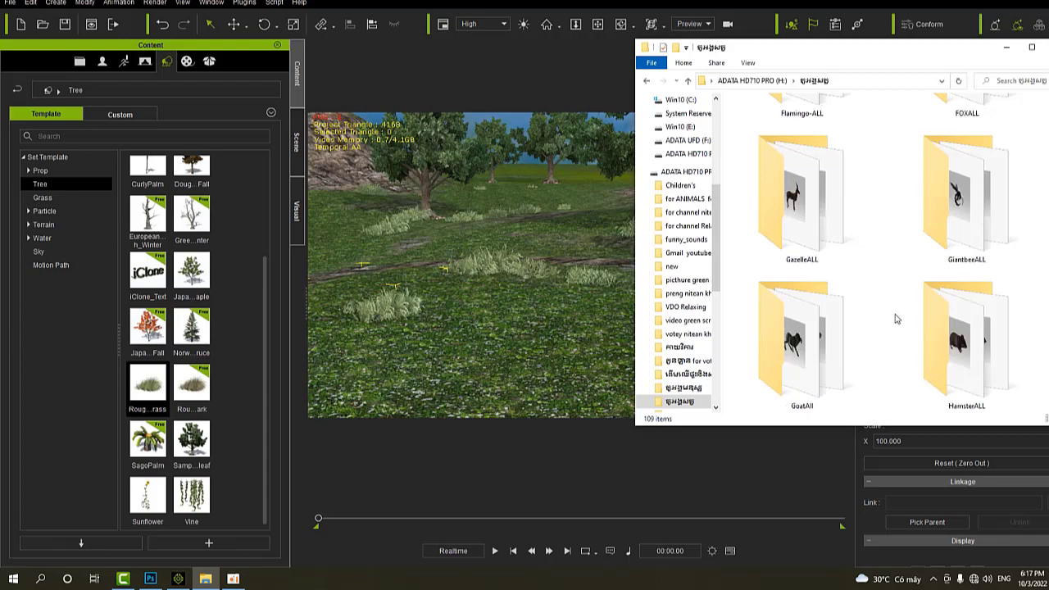
scroll(895, 319, "down", 2)
scroll(895, 318, "down", 2)
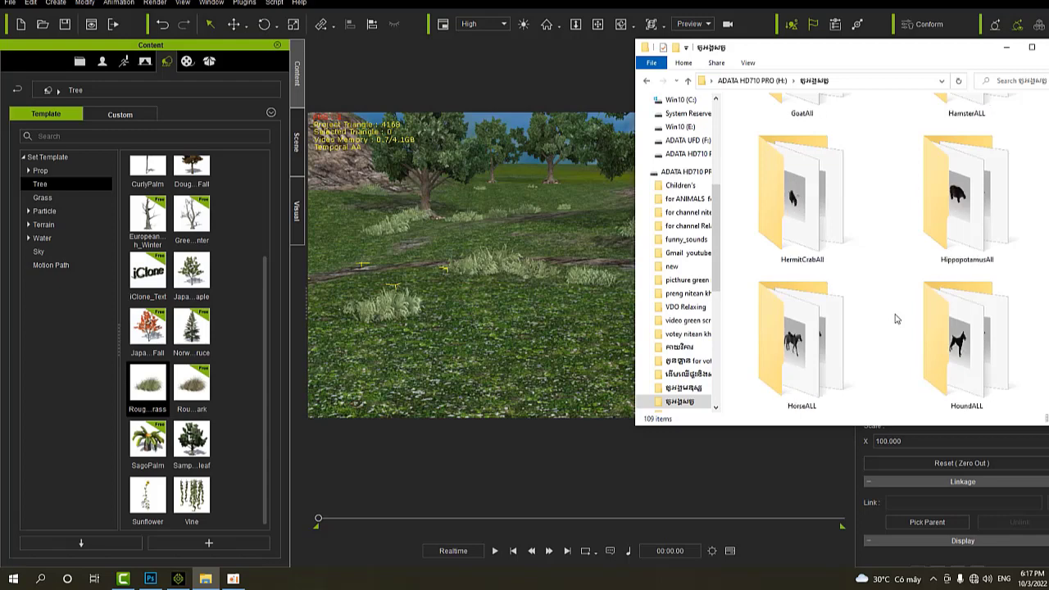
scroll(896, 319, "down", 2)
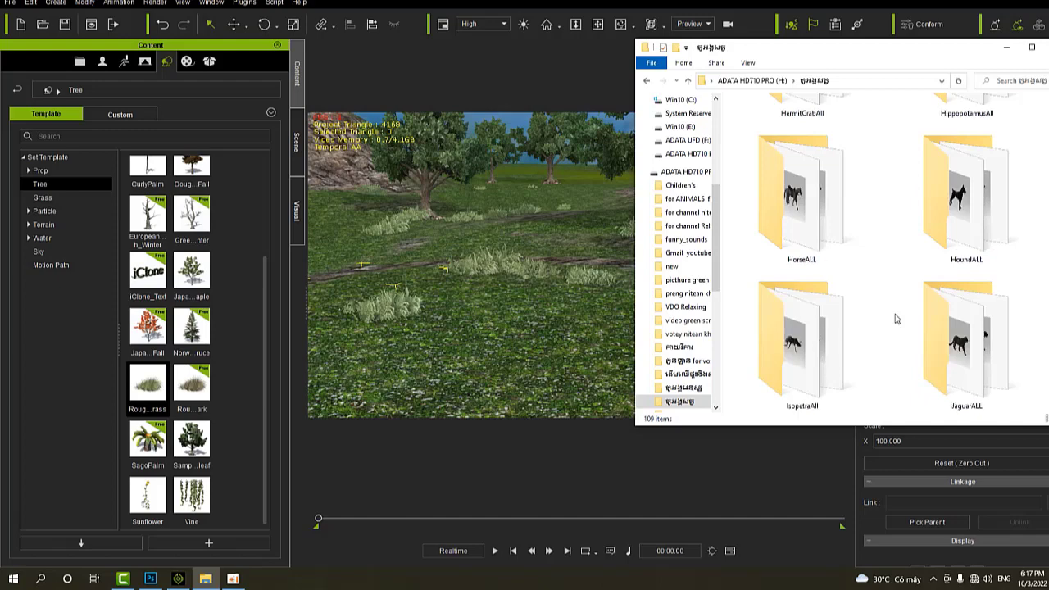
scroll(895, 319, "down", 2)
scroll(895, 319, "down", 2)
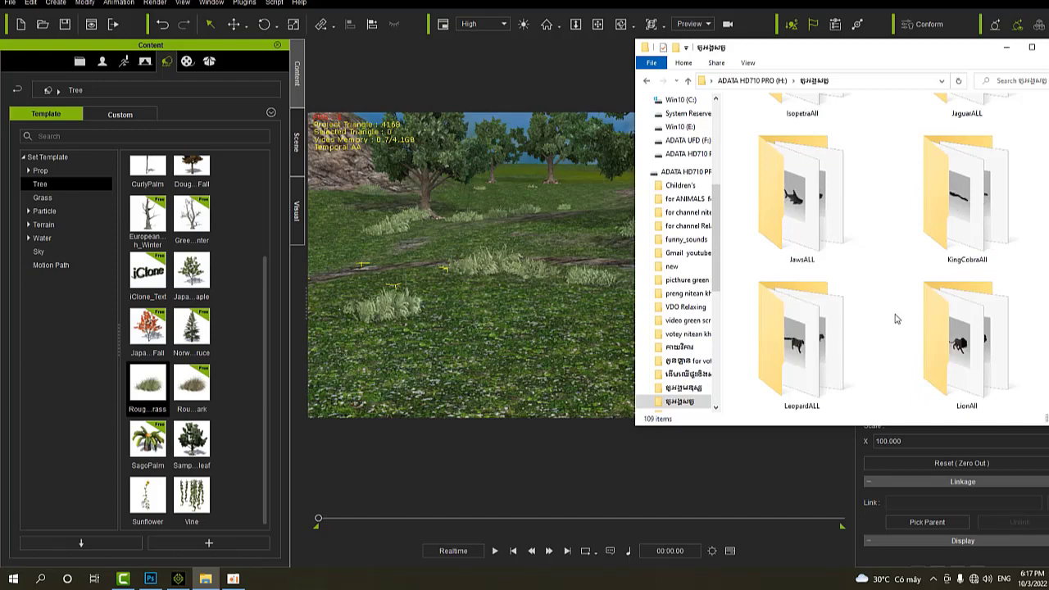
scroll(895, 318, "down", 2)
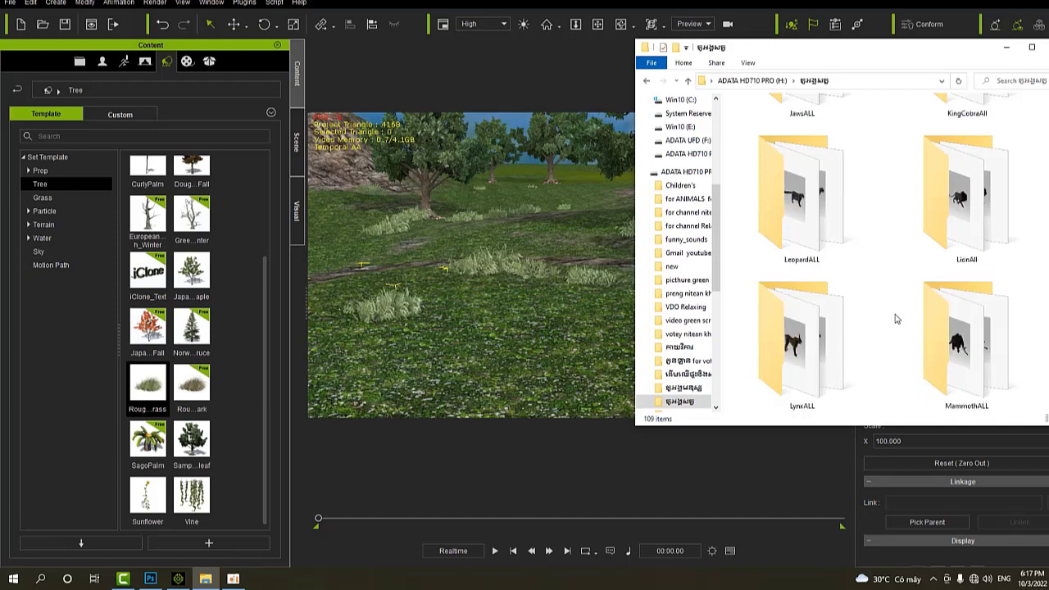
double_click(967, 205)
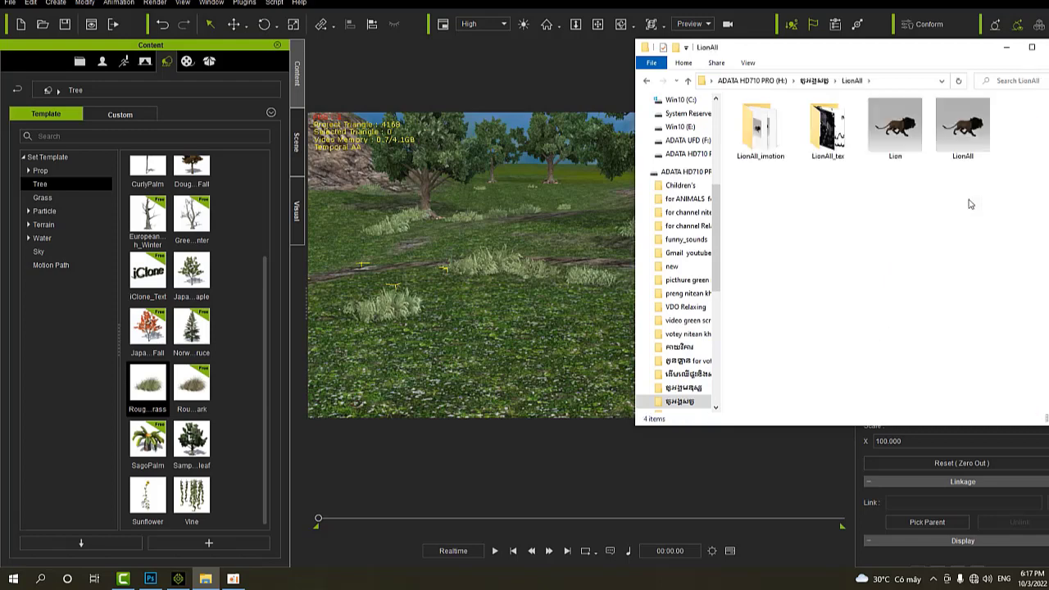
- Place two Lion models side by side on the grass, then open the LionAll_imotion folder and minimize the file window
left_click_drag(895, 127, 463, 333)
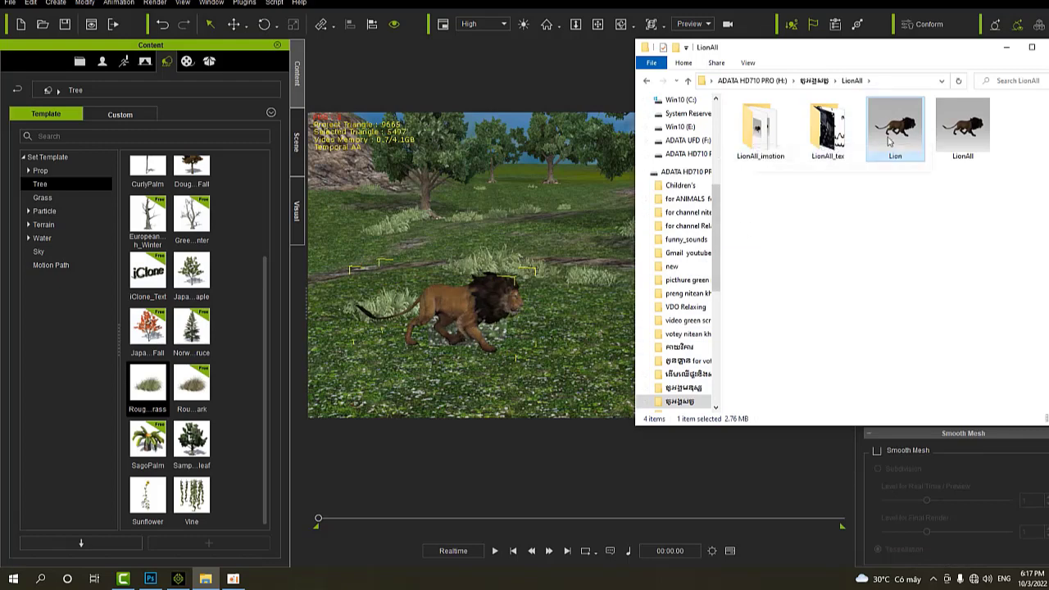
left_click_drag(900, 132, 598, 332)
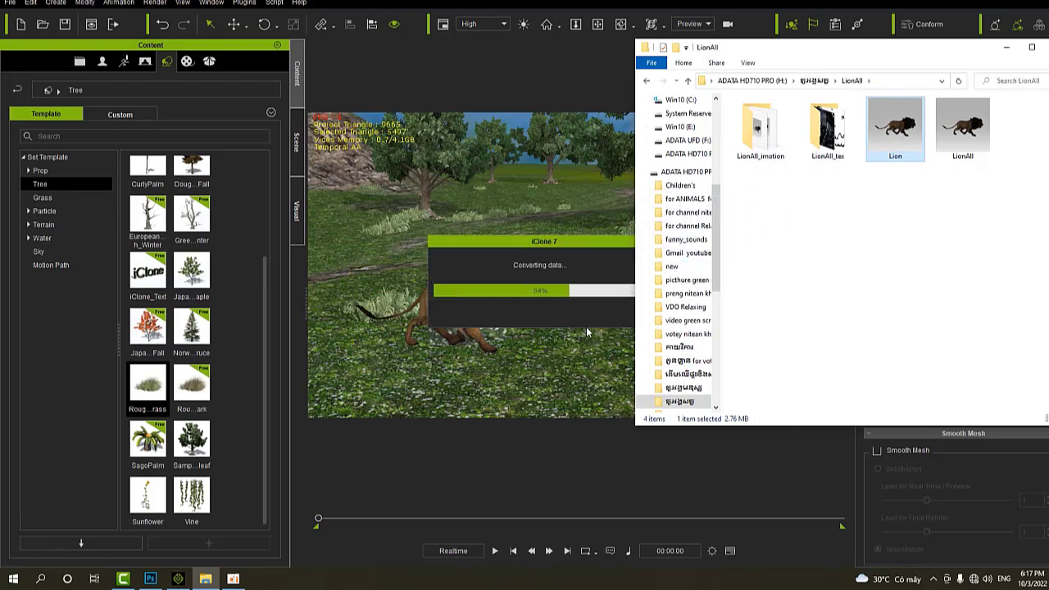
double_click(759, 131)
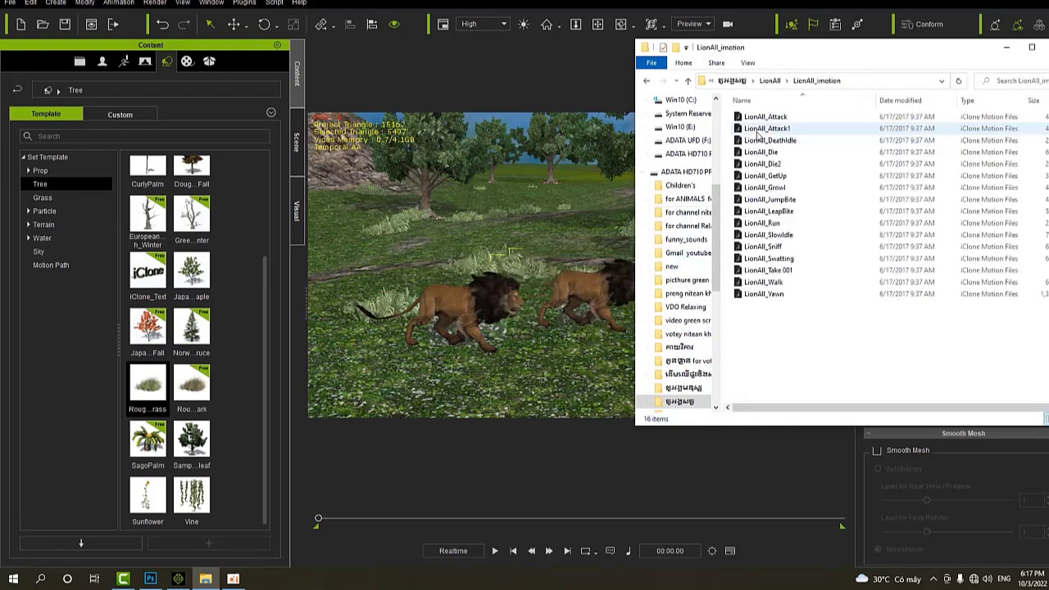
left_click(1006, 47)
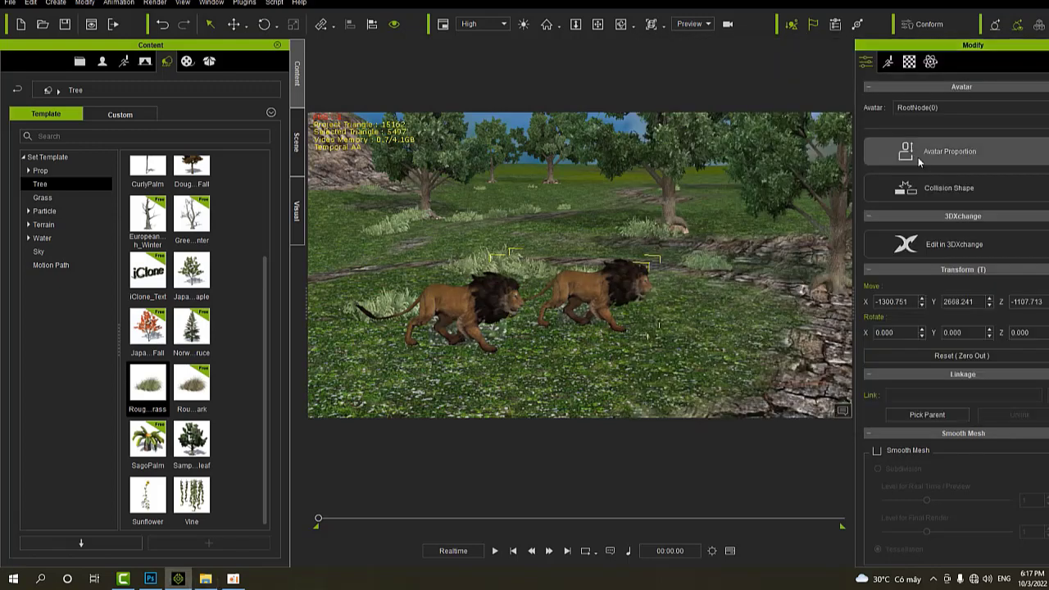
- Set the diffuse color of the front lion's material, the one nearer the rocky ground, to a saturated orange
left_click(908, 62)
scroll(958, 435, "down", 5)
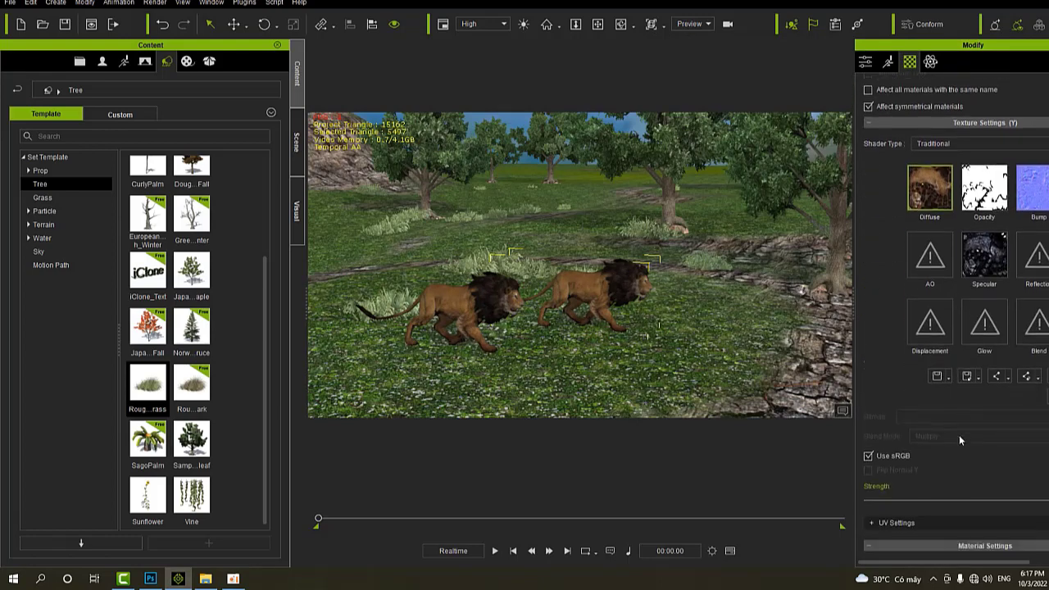
left_click(923, 434)
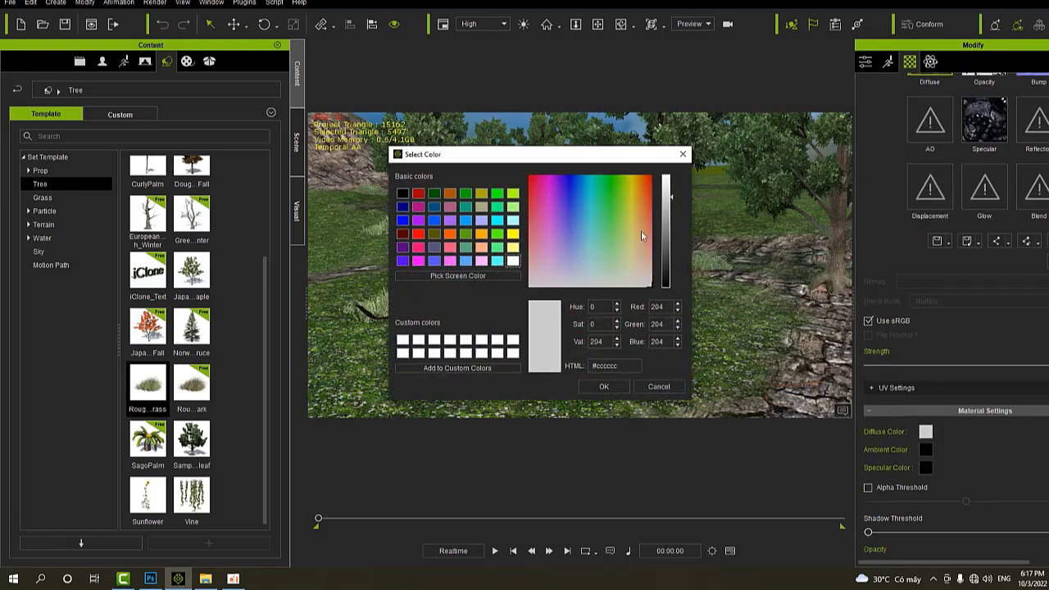
left_click(640, 187)
left_click(604, 387)
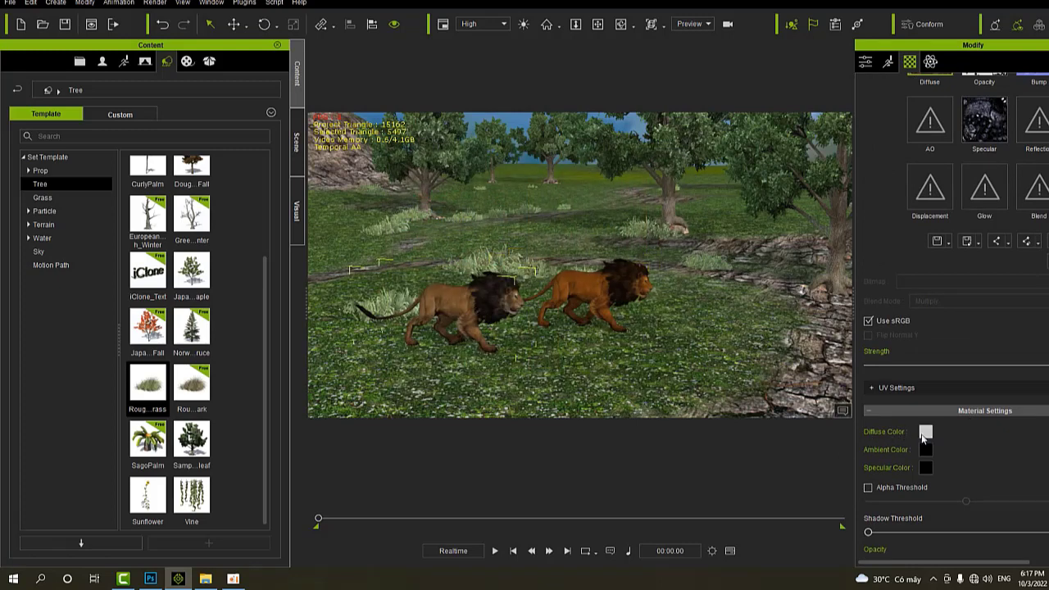
- Set the diffuse color of the other lion's material to blue #3864cc
left_click(924, 435)
left_click(574, 206)
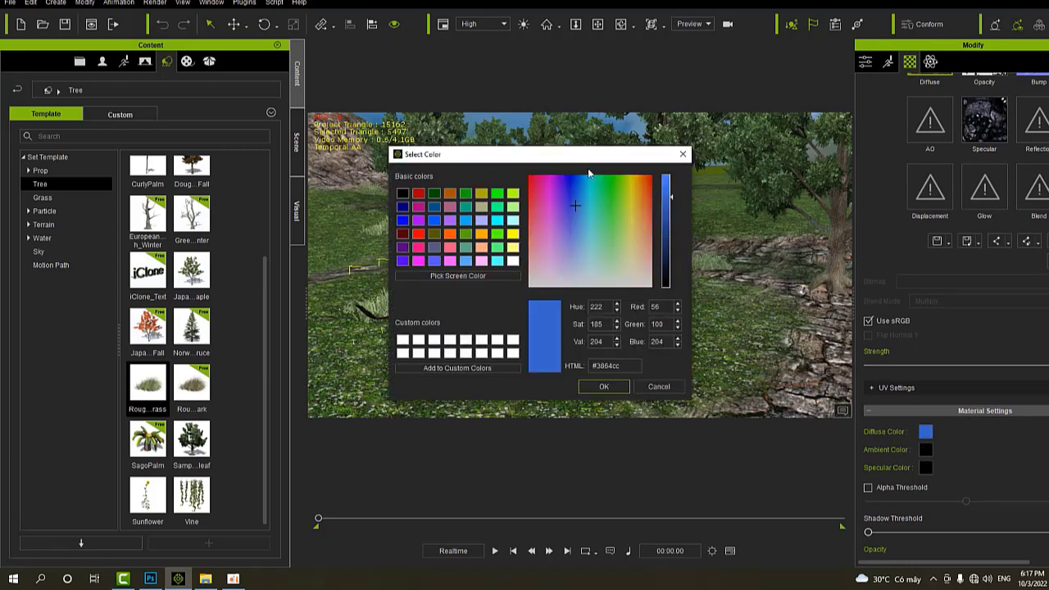
left_click_drag(589, 155, 868, 124)
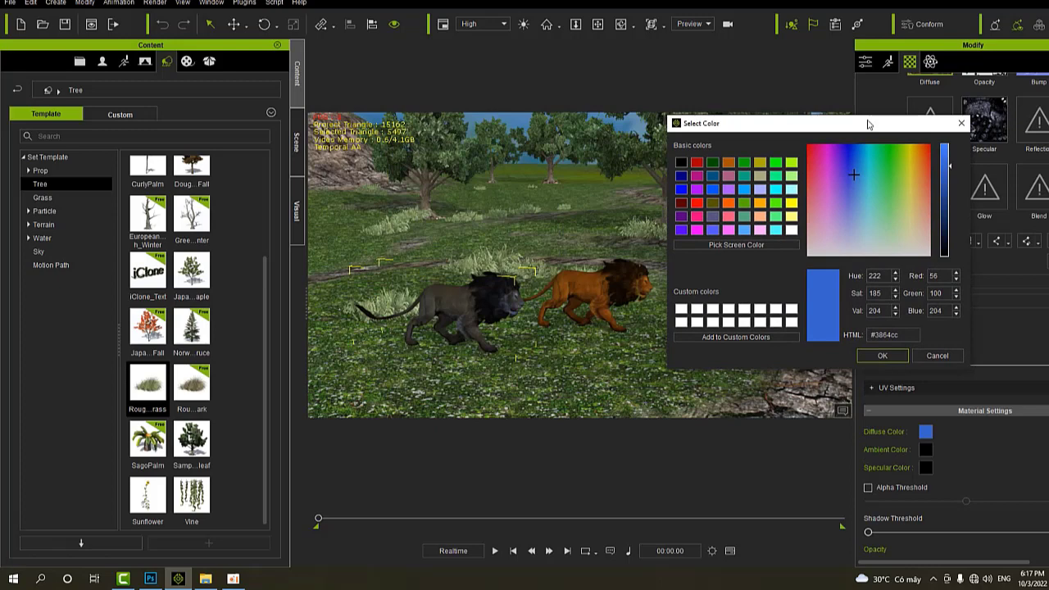
left_click(882, 355)
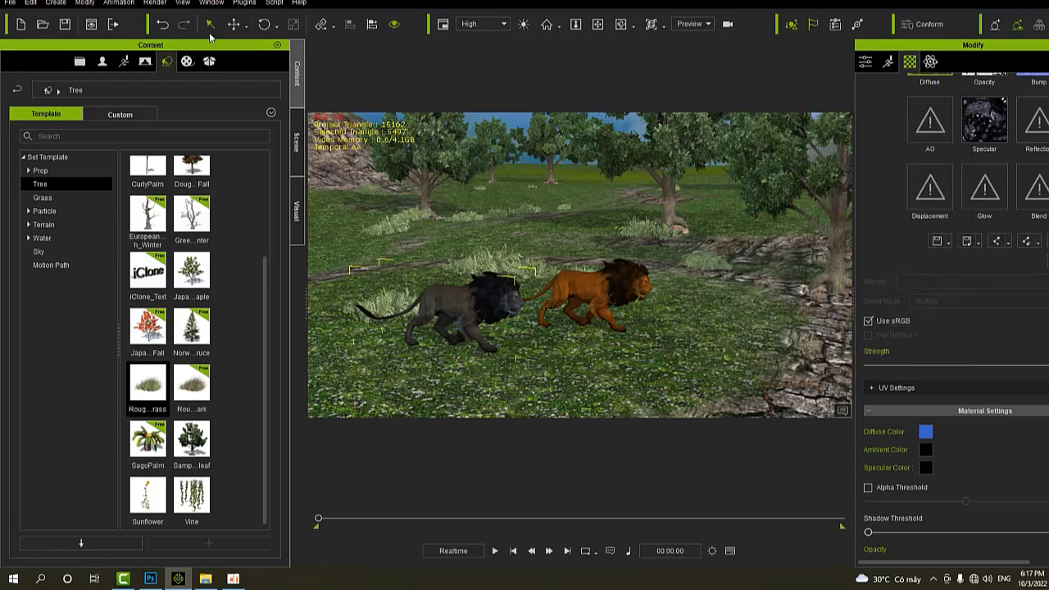
- Rotate the dark lion slightly and turn the orange lion around about its vertical axis to face it
key("e")
left_click_drag(461, 363, 493, 363)
left_click(596, 296)
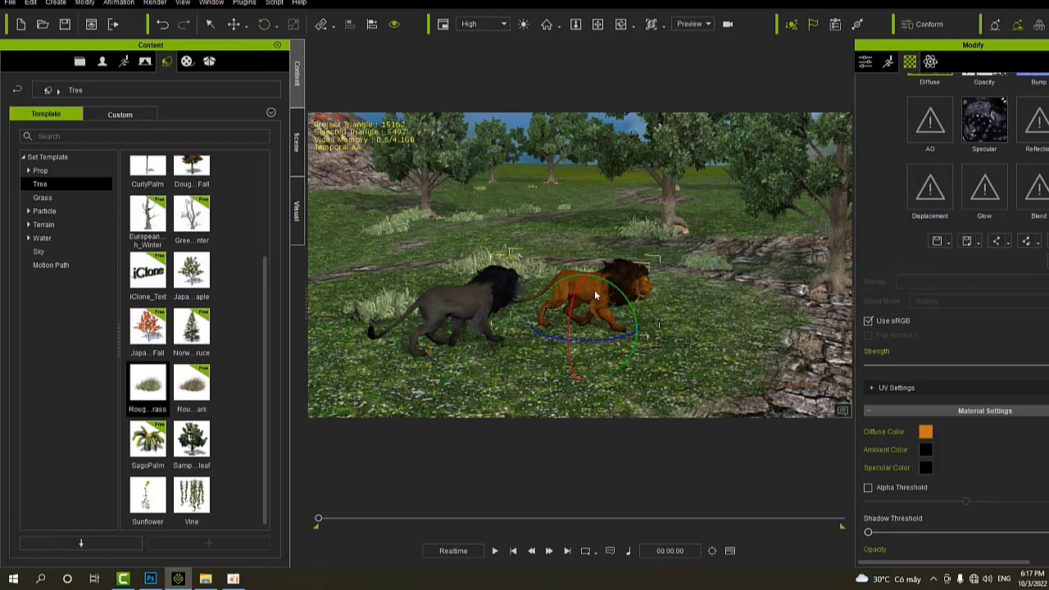
left_click_drag(612, 339, 554, 353)
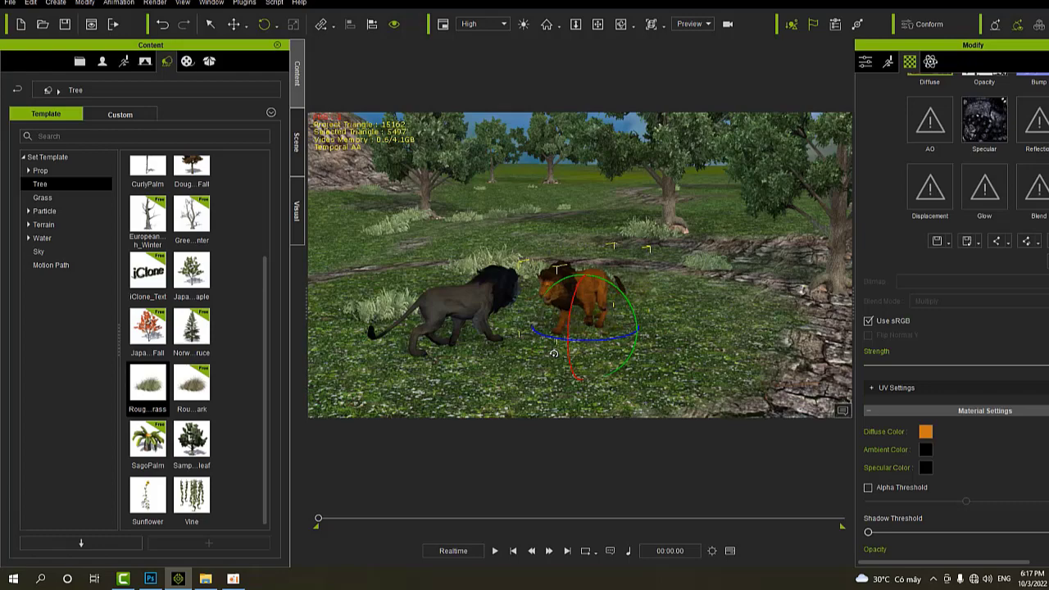
- Examine the two lions from the side and rotate the orange lion slightly to face the dark lion head-on
scroll(524, 366, "up", 5)
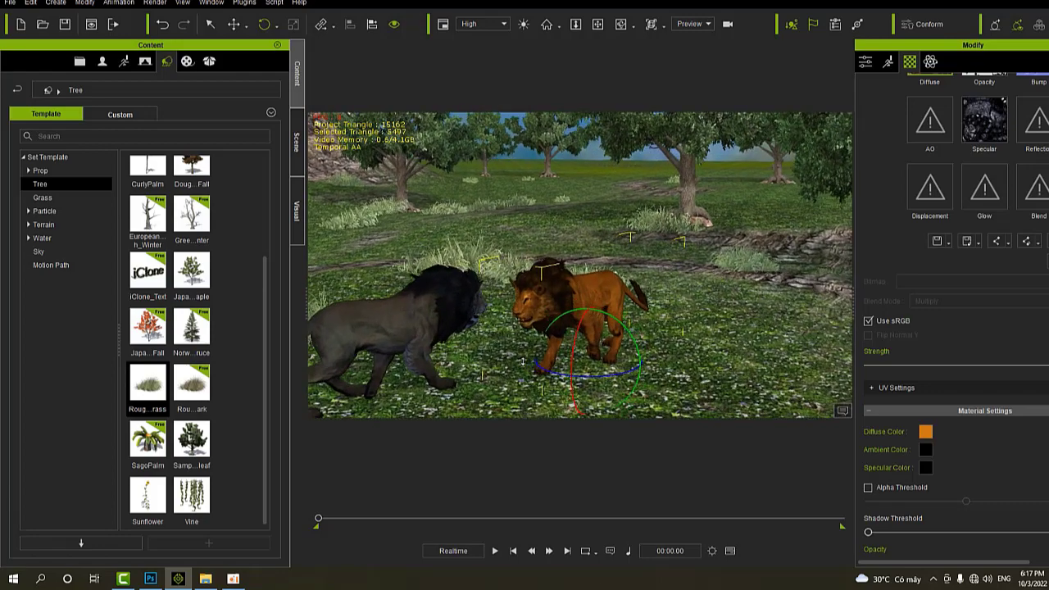
left_click(597, 23)
left_click_drag(533, 274, 611, 263)
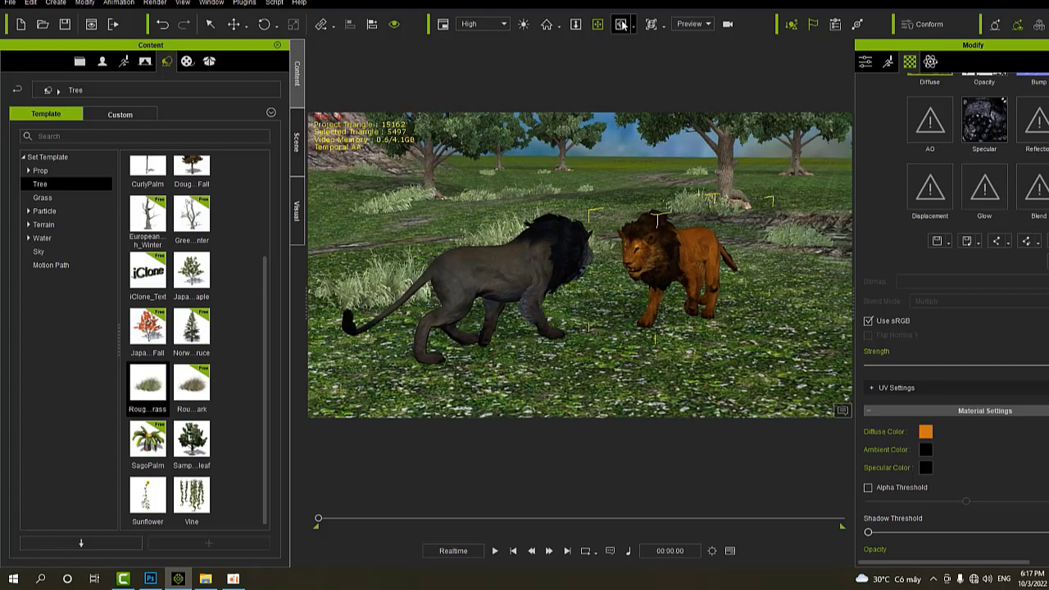
left_click(620, 24)
left_click_drag(705, 339, 558, 357)
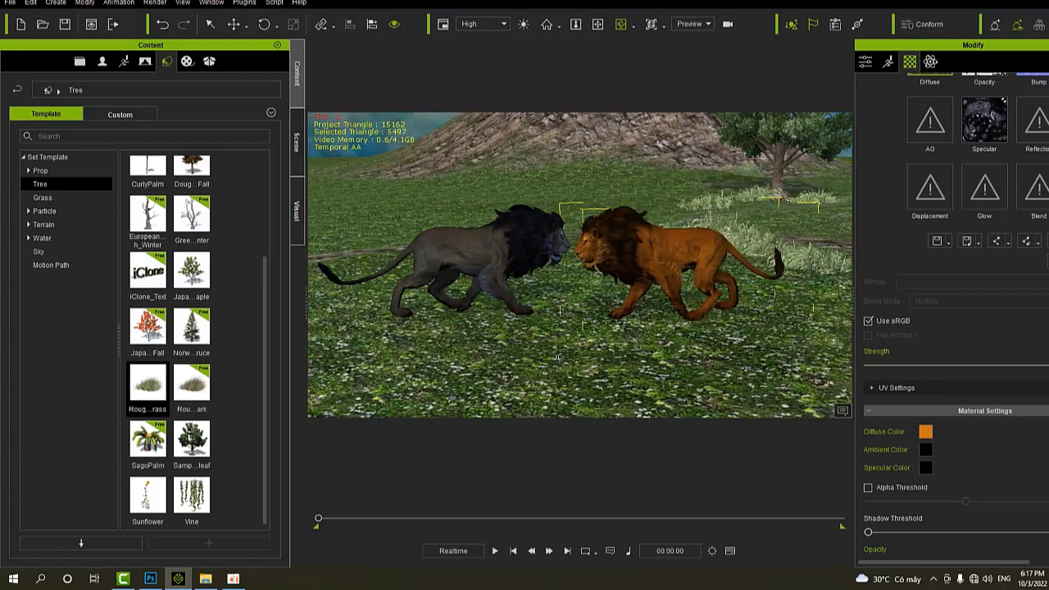
scroll(533, 298, "up", 3)
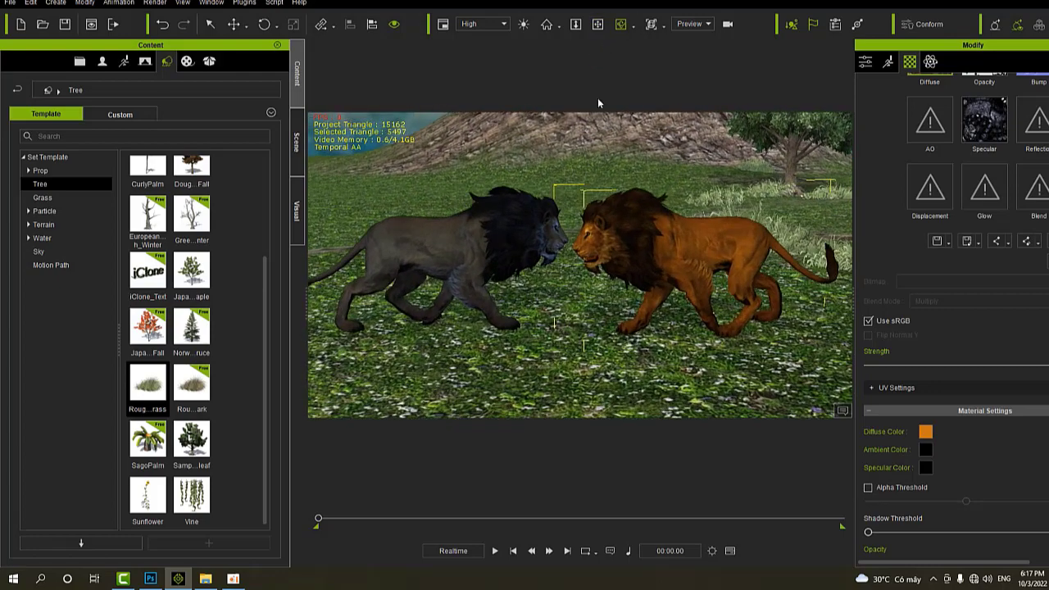
left_click(263, 24)
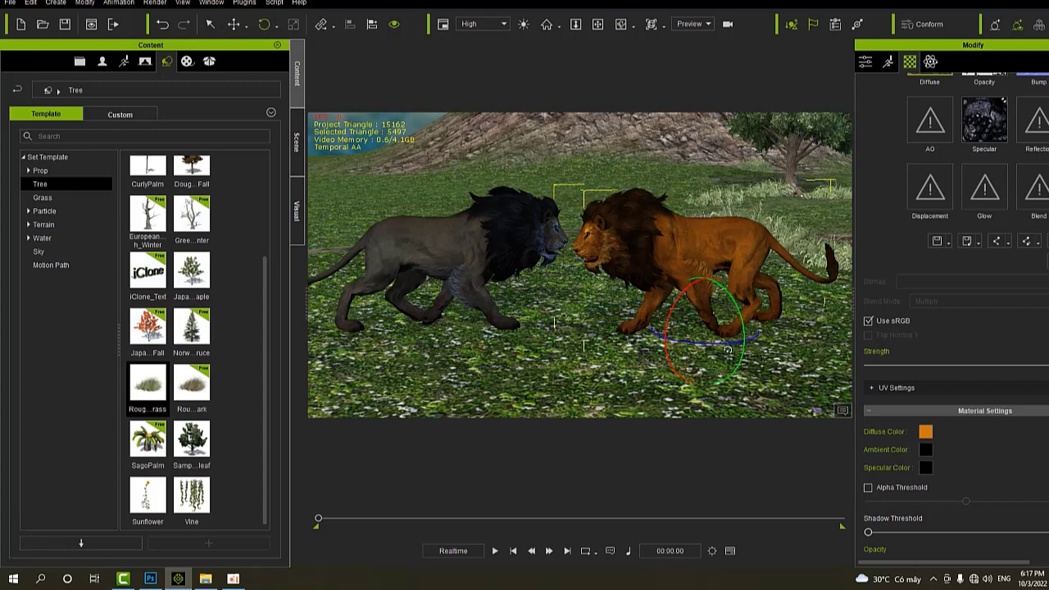
left_click_drag(718, 342, 706, 346)
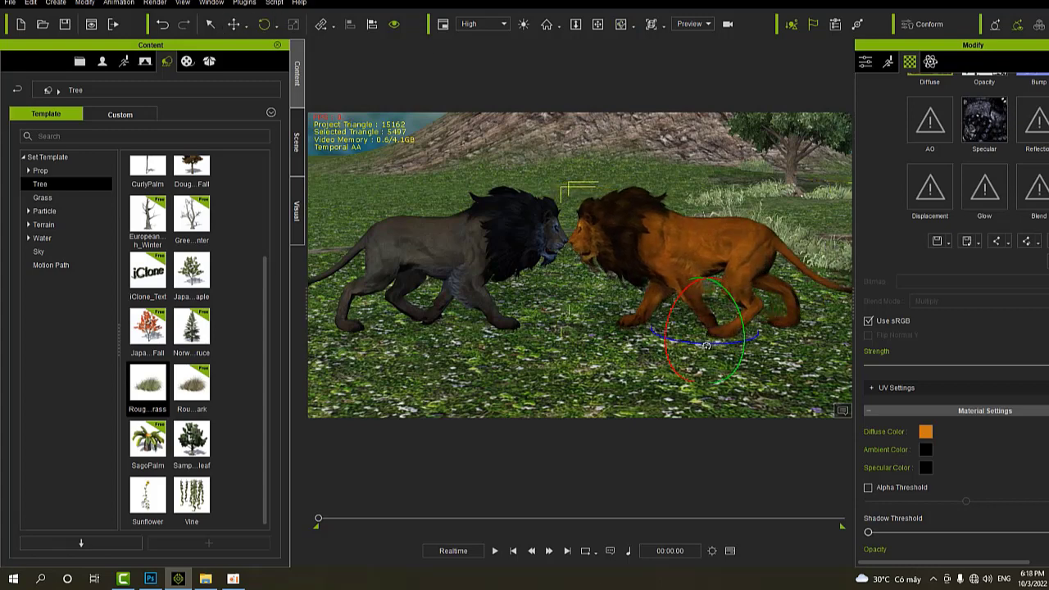
- Move the orange lion back along the ground to leave a gap between the two lions' heads
scroll(527, 294, "down", 2)
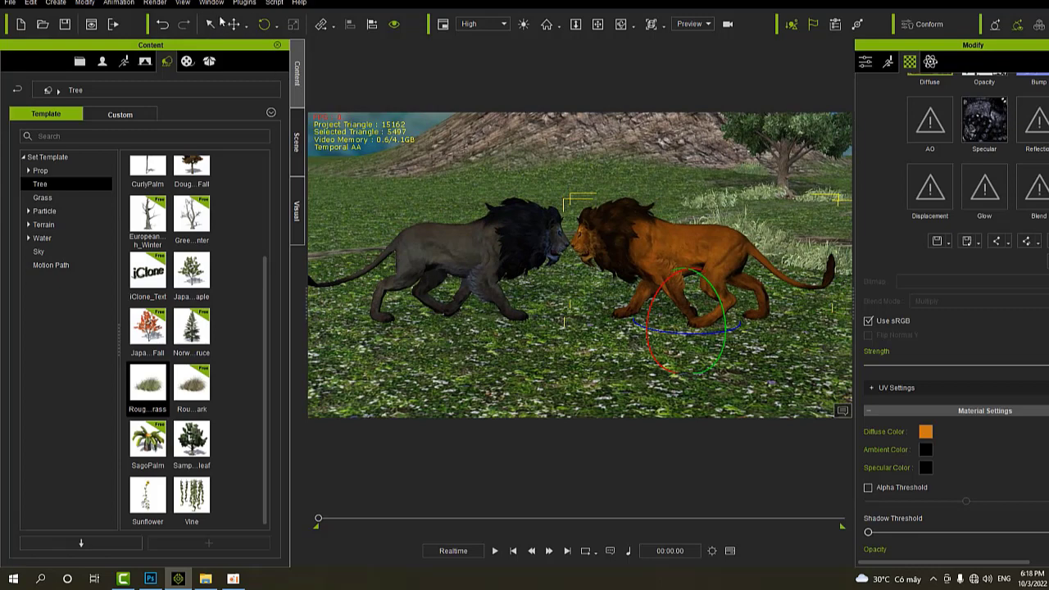
key("w")
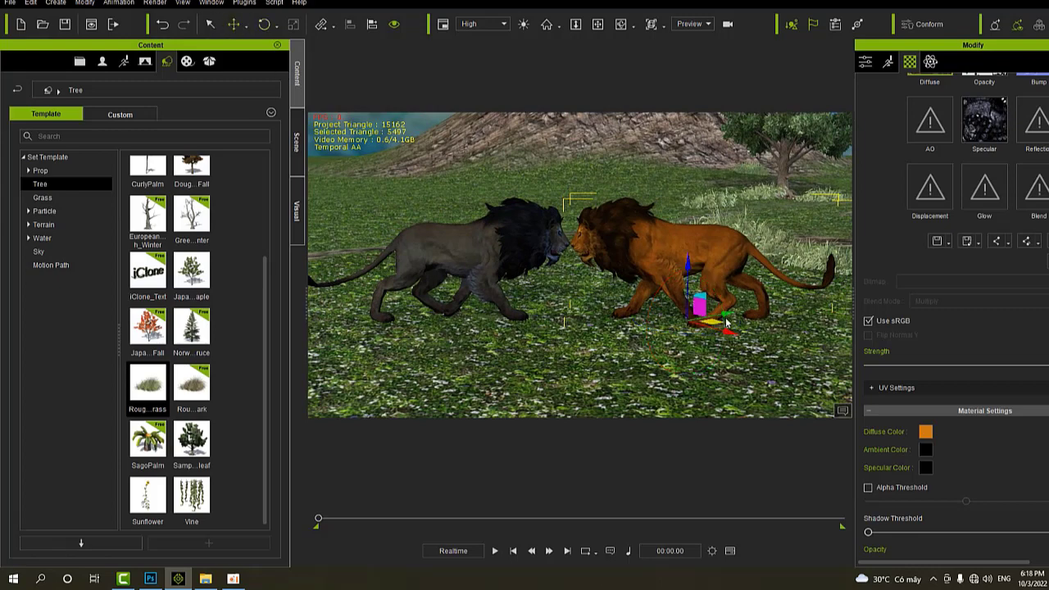
left_click_drag(726, 320, 778, 320)
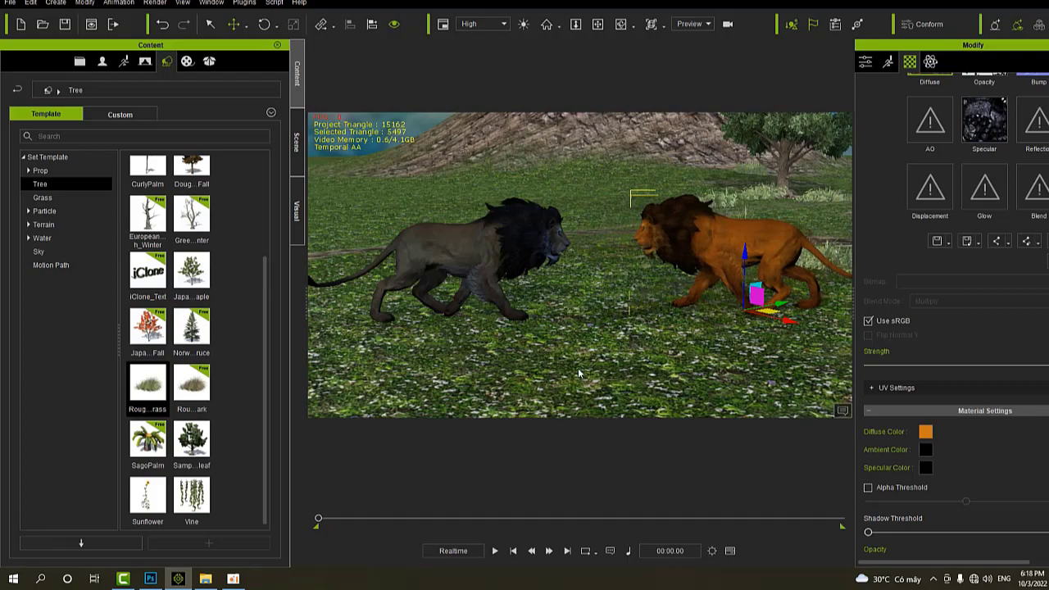
- Rotate the orange lion slightly about its vertical axis to line it up head-on with the dark lion
left_click(620, 24)
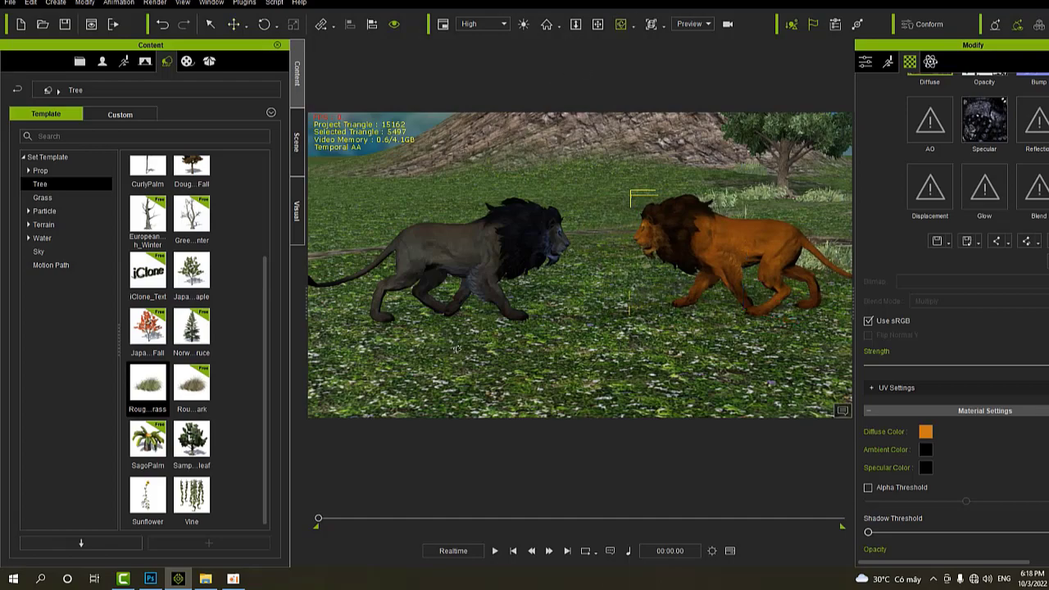
left_click_drag(455, 349, 503, 340)
mouse_move(646, 368)
left_mouse_down()
mouse_move(614, 358)
mouse_move(654, 369)
left_mouse_up()
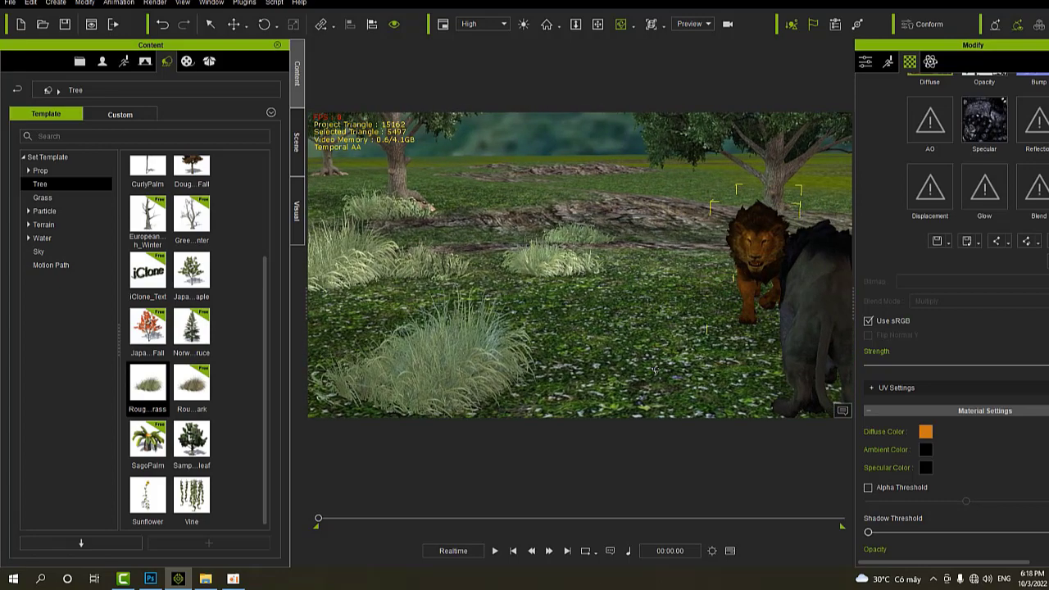
left_click(264, 24)
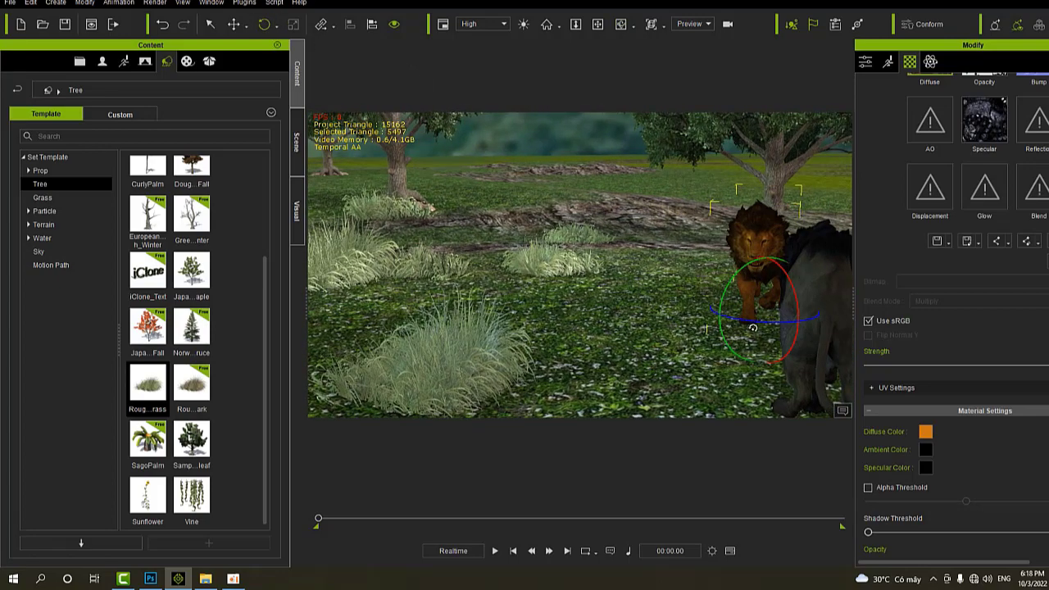
left_click_drag(753, 321, 760, 322)
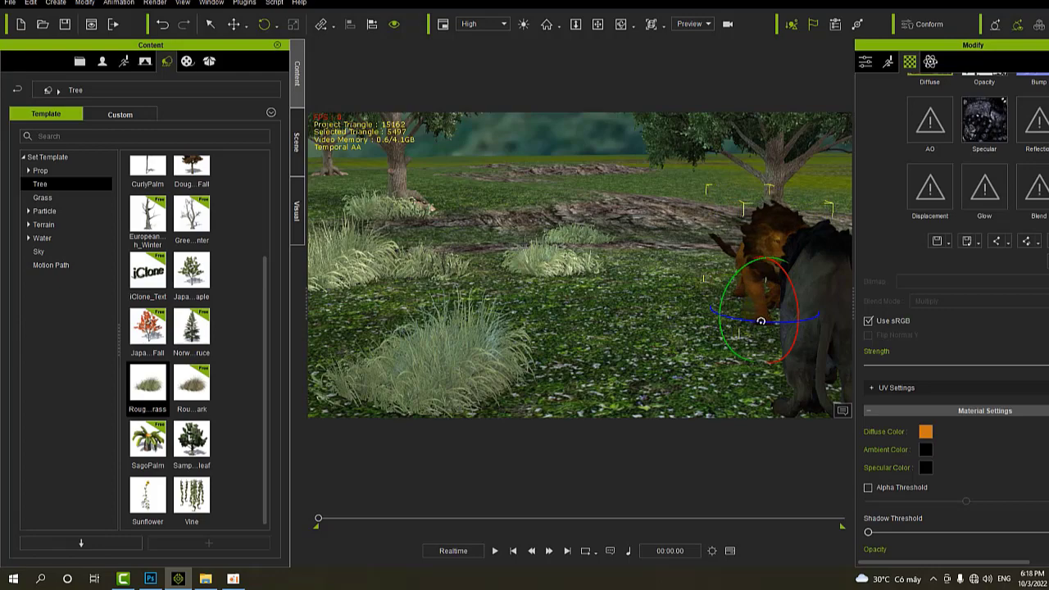
left_click(598, 23)
left_click_drag(557, 279, 585, 179)
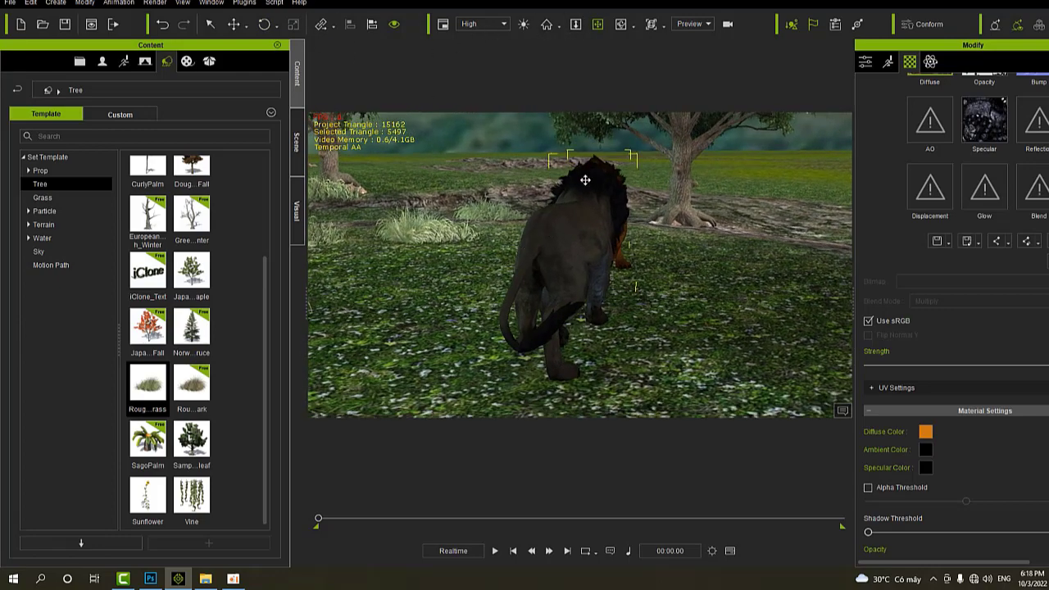
left_click_drag(702, 253, 489, 289)
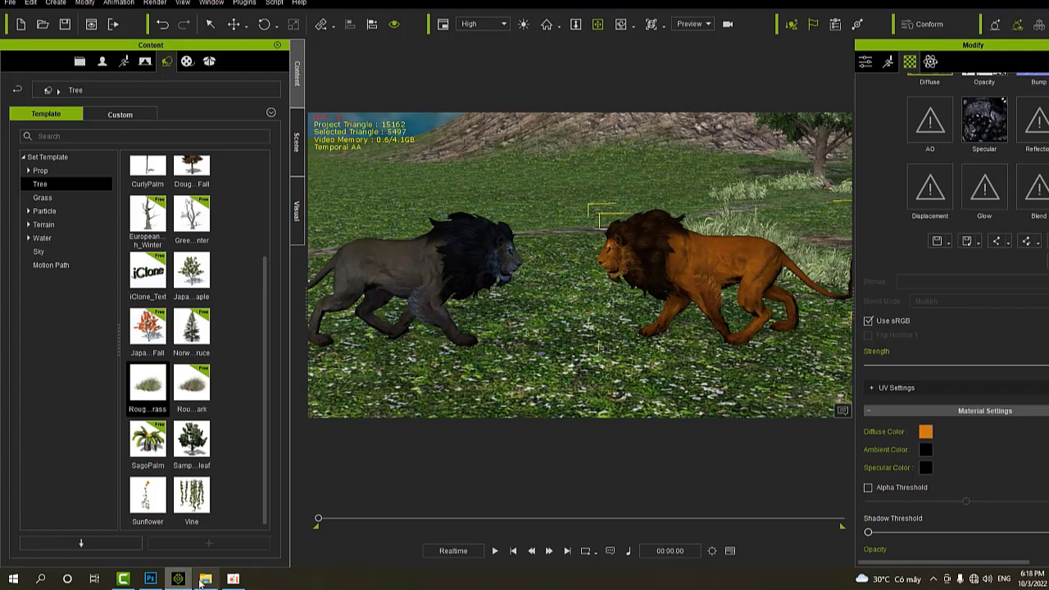
- Apply the LionAll_Growl motion from the LionAll_imotion folder in File Explorer to the orange lion and play it to about 00:03.14
left_click(204, 578)
left_click_drag(780, 50, 893, 41)
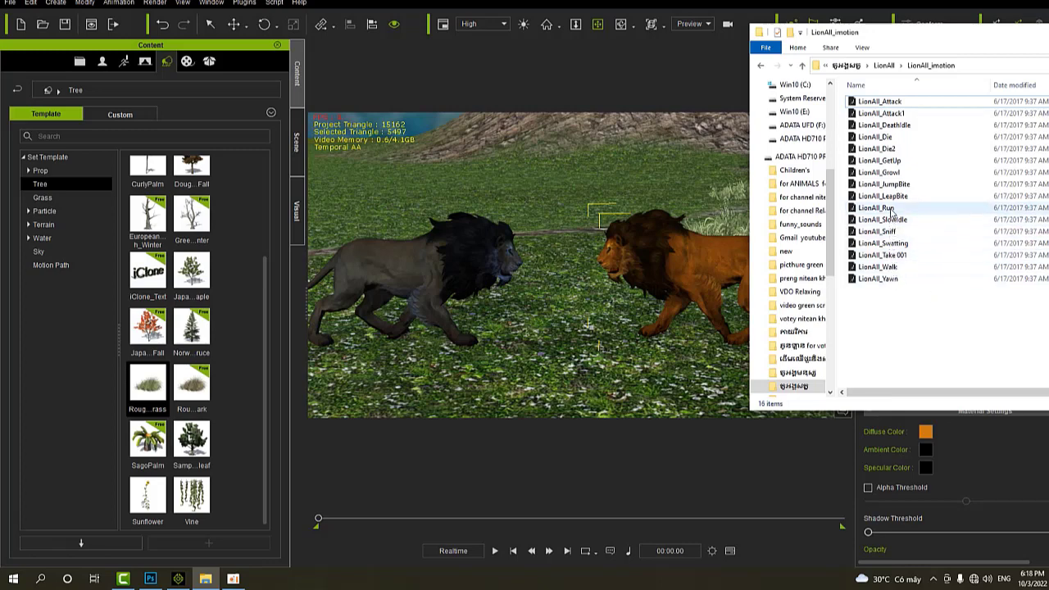
left_click_drag(885, 173, 682, 270)
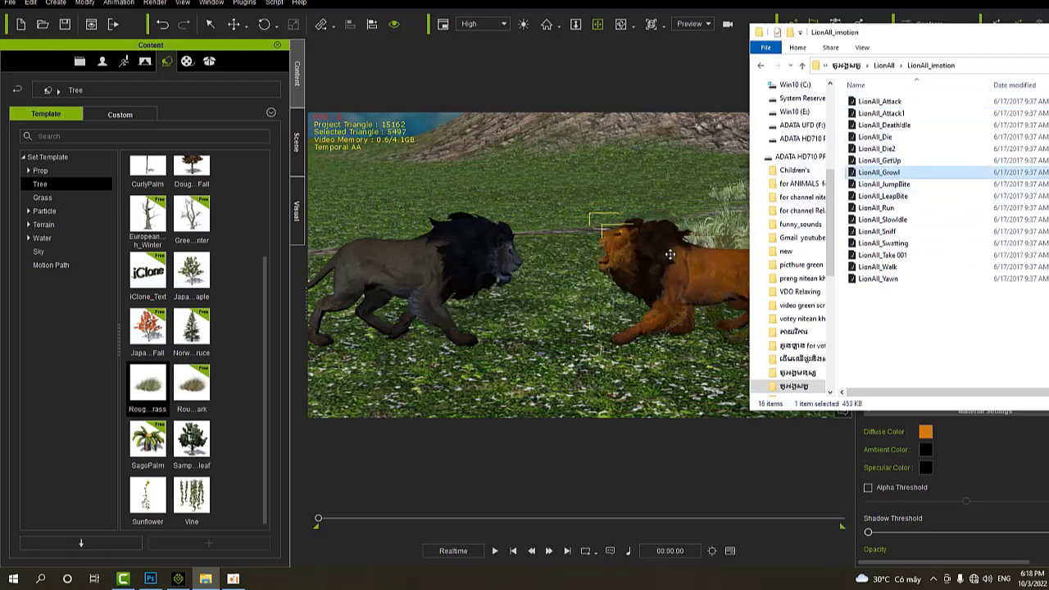
left_click(496, 550)
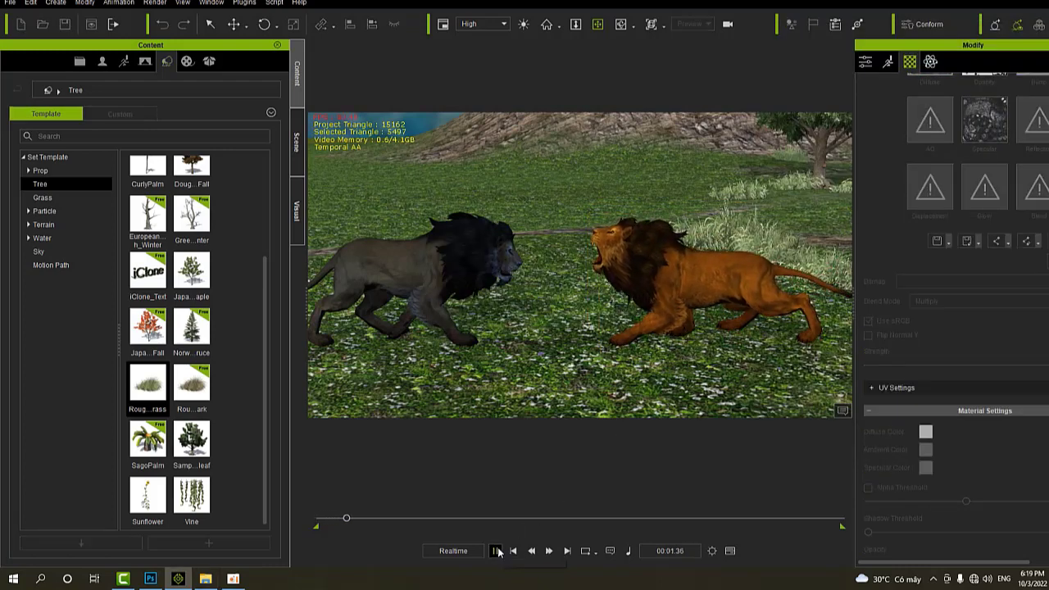
left_click(496, 551)
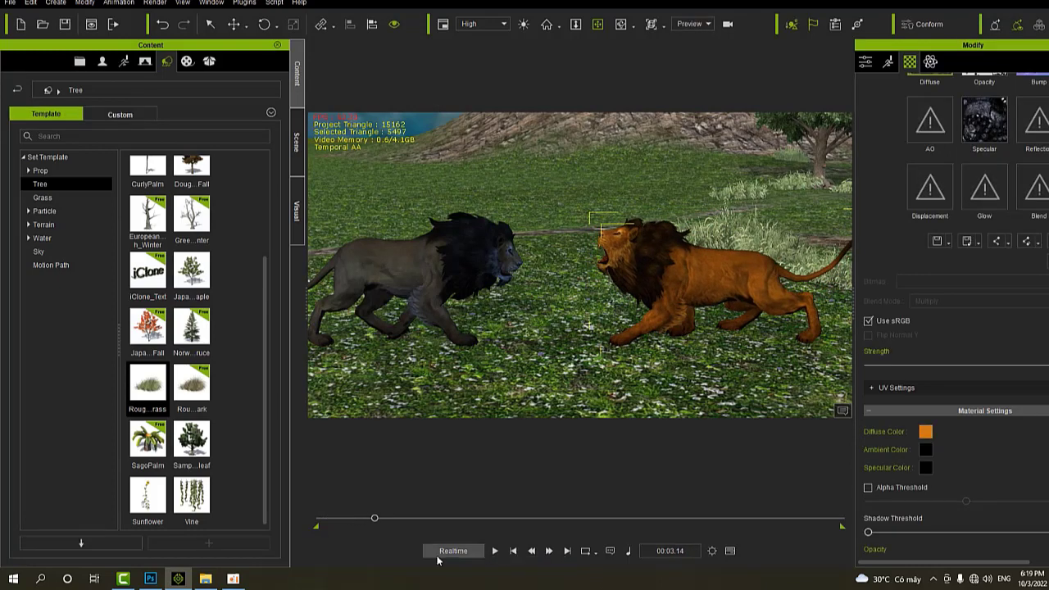
- Append the LionAll_Attack motion to the orange lion at 00:03.14 and play it to about 00:06.16
left_click(204, 579)
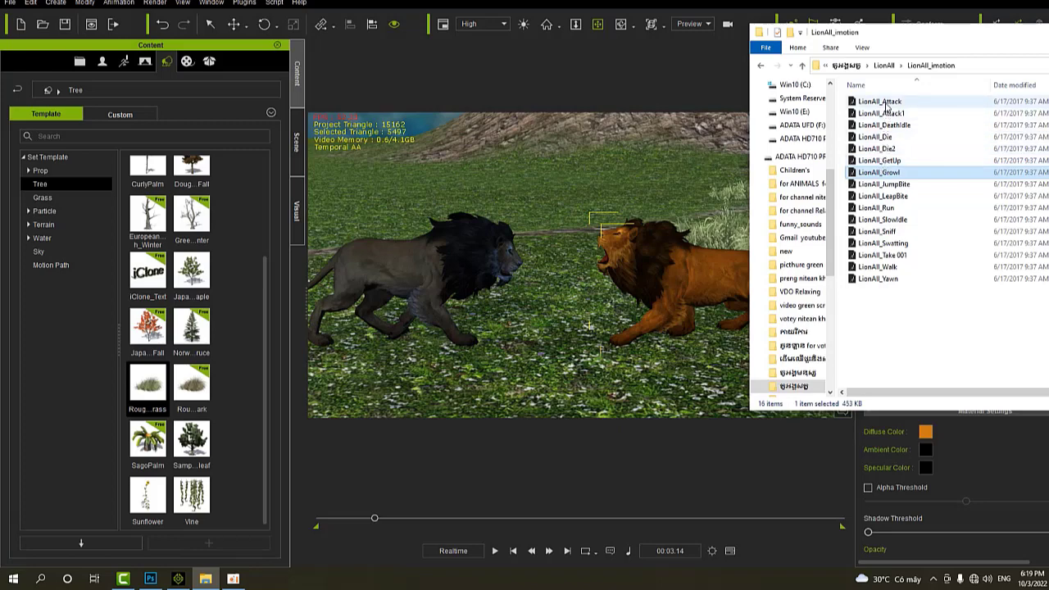
left_click_drag(881, 102, 687, 277)
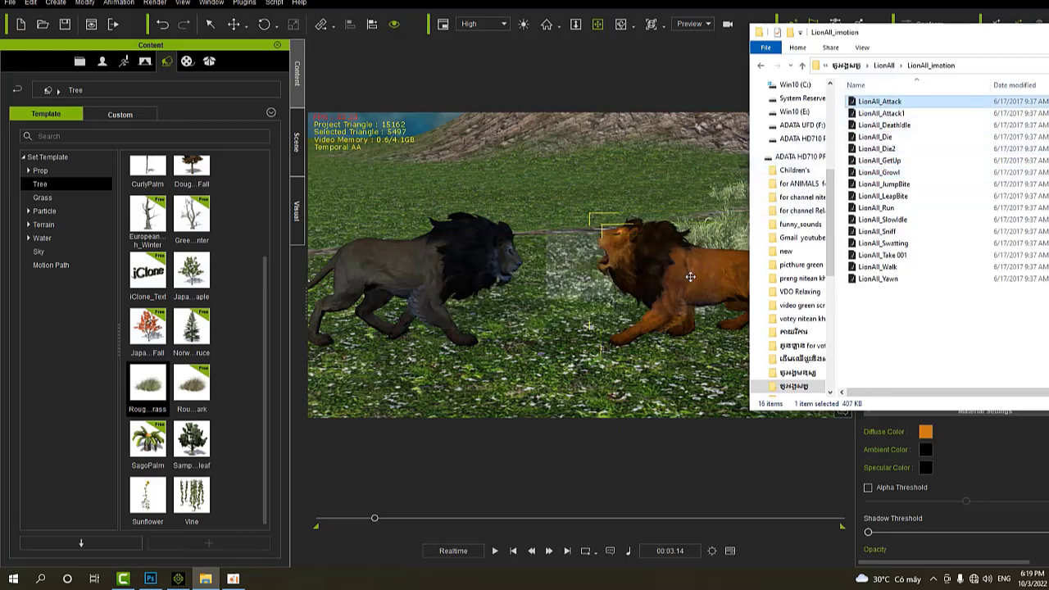
left_click(495, 550)
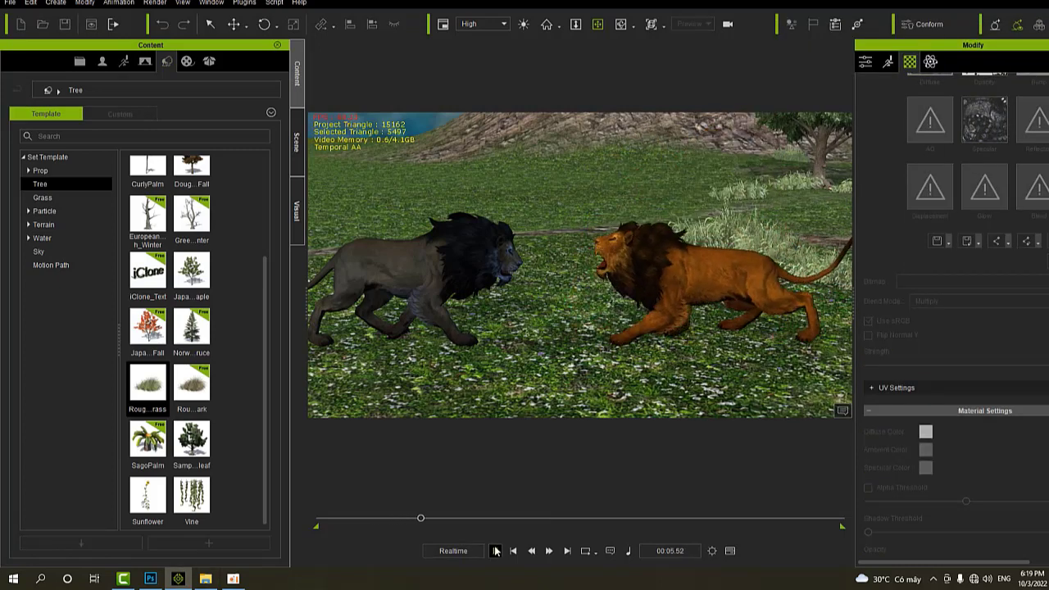
left_click(496, 550)
- Append the LionAll_Attack1 motion to the orange lion at 00:06.16 and play it to about 00:09.32
left_click(205, 579)
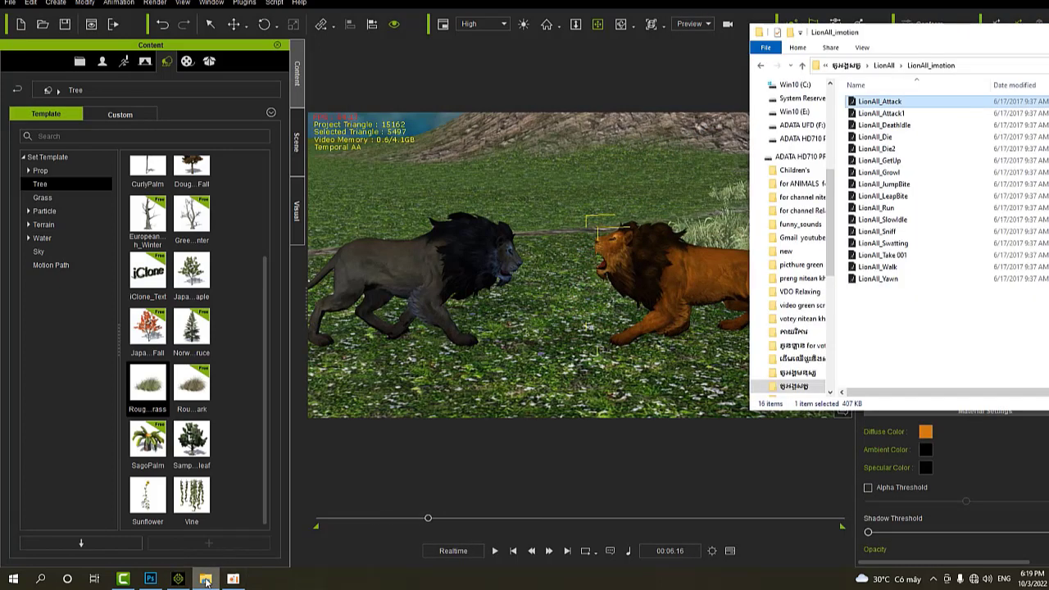
left_click_drag(880, 113, 670, 292)
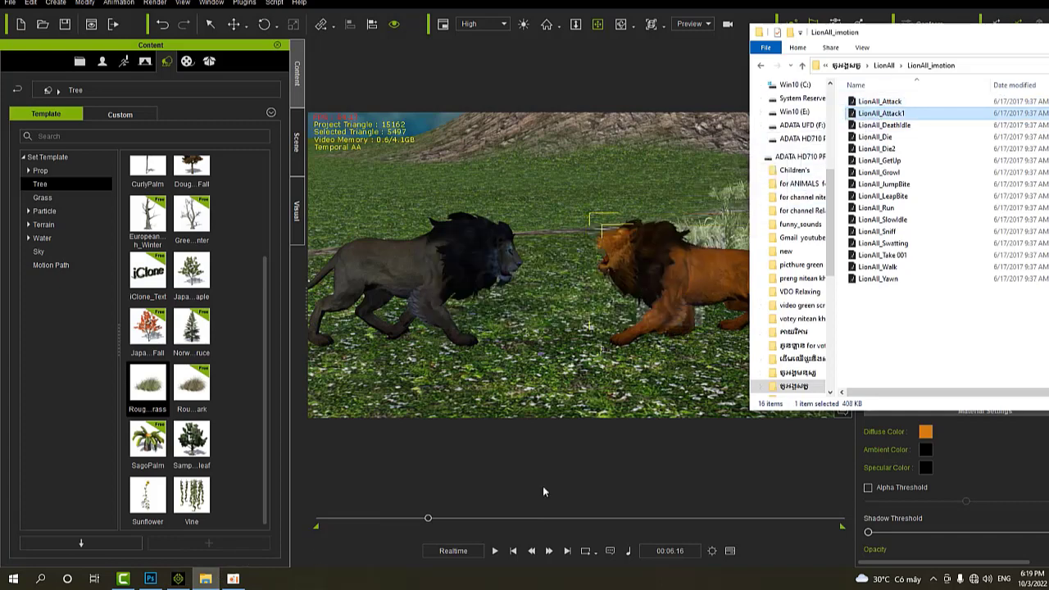
left_click(496, 552)
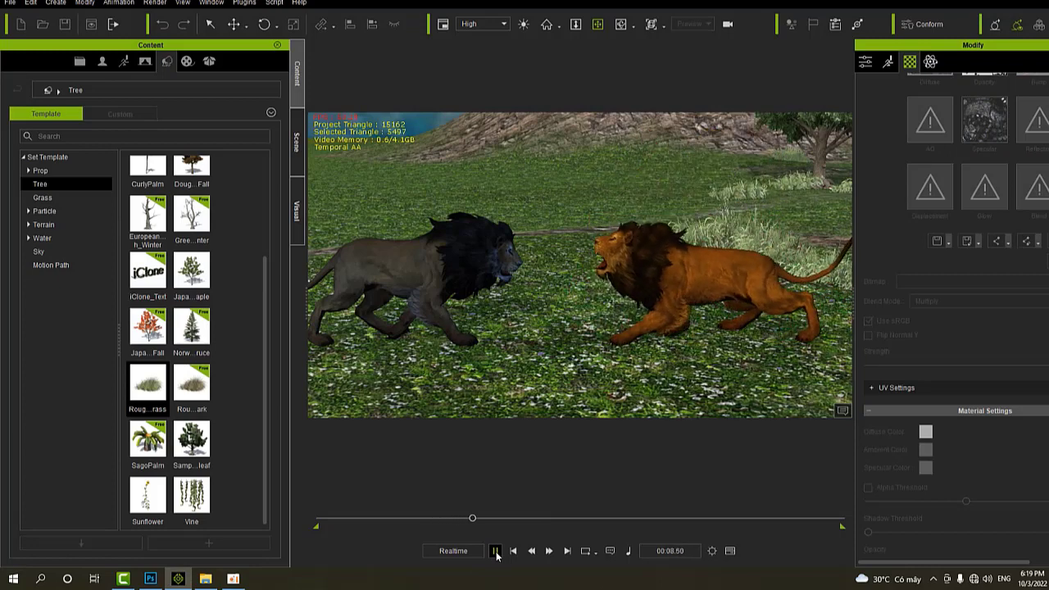
left_click(496, 552)
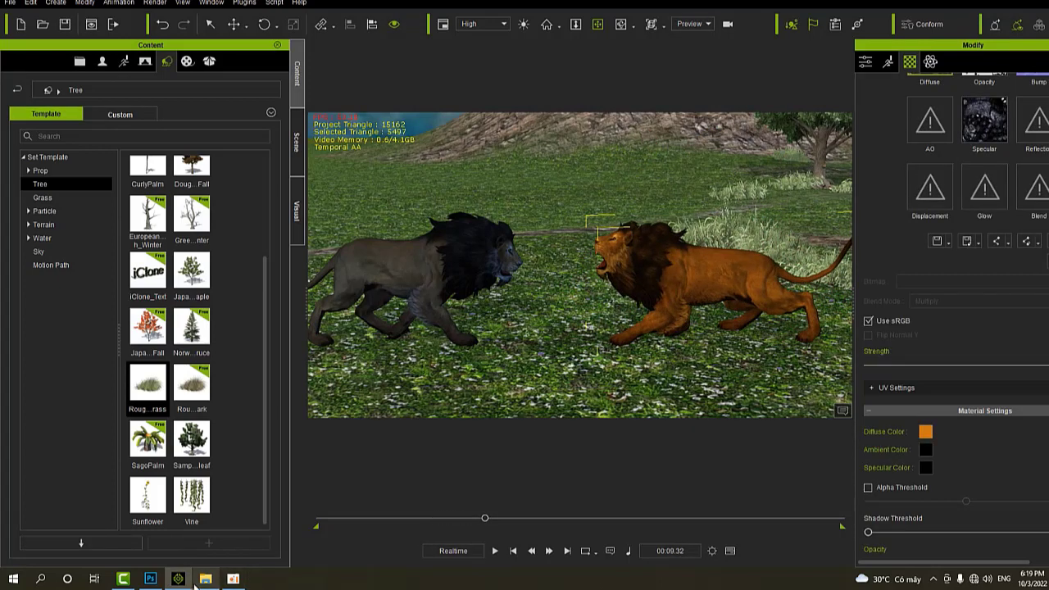
- Append the LionAll_JumpBite motion to the orange lion at 00:09.32 and play it to about 00:12.42
left_click(205, 579)
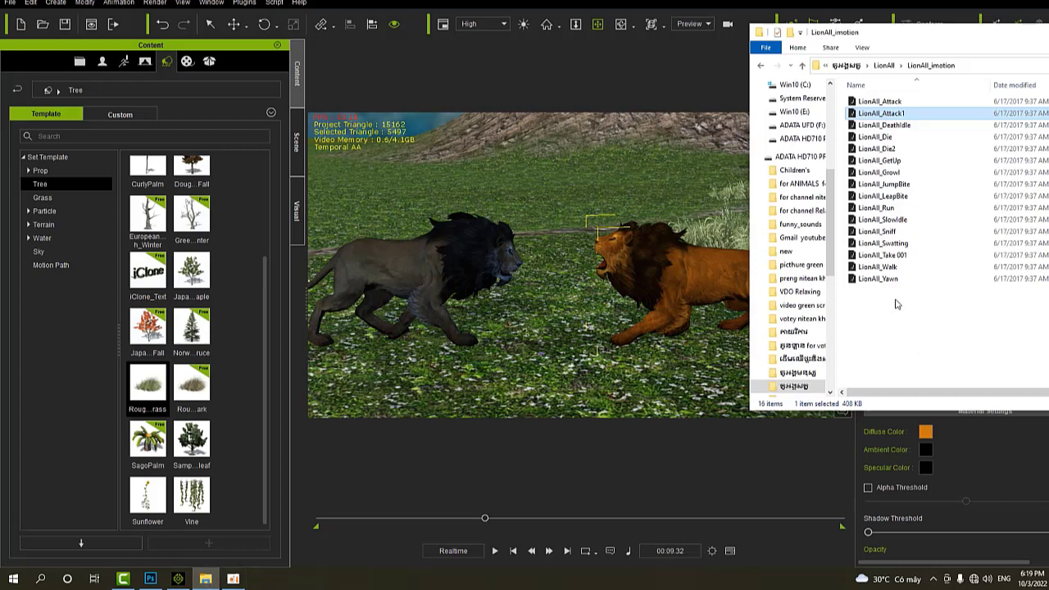
left_click_drag(887, 188, 683, 285)
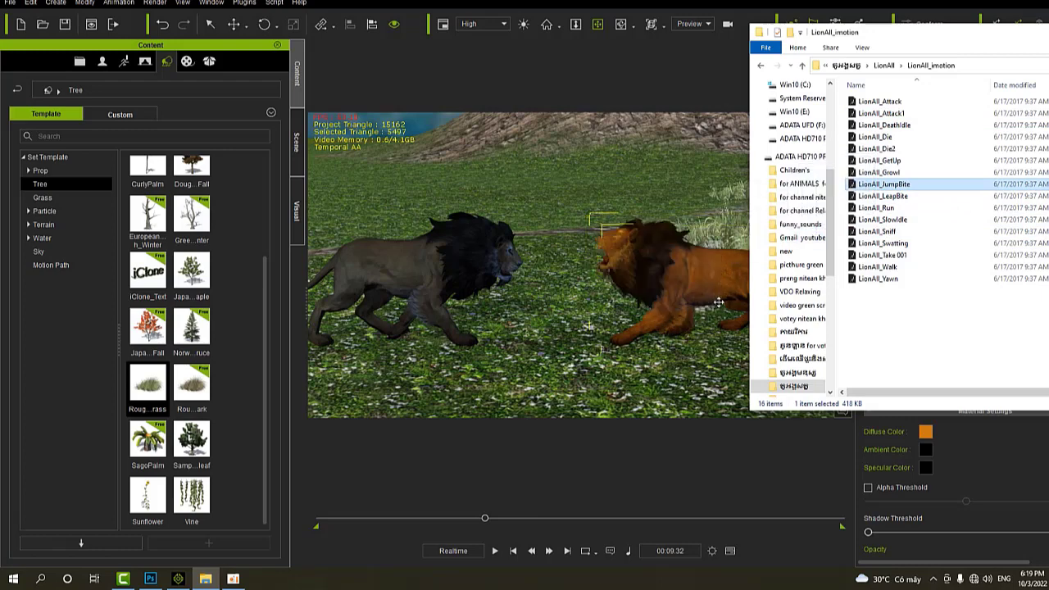
left_click(494, 552)
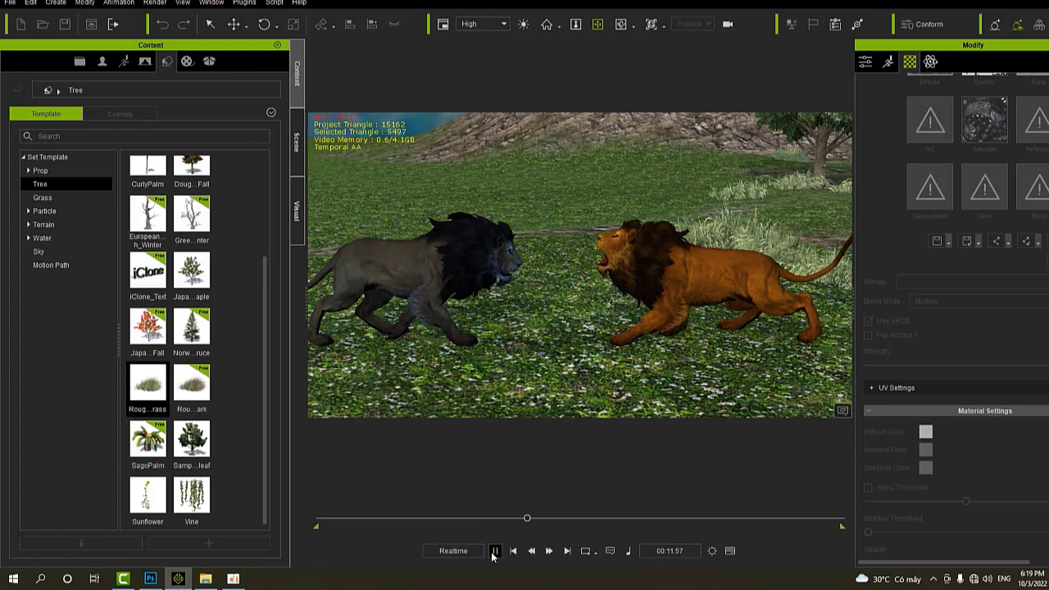
left_click(494, 552)
- Append the LionAll_LeapBite motion to the orange lion at 00:12.42 and play it to about 00:16.39
left_click(205, 579)
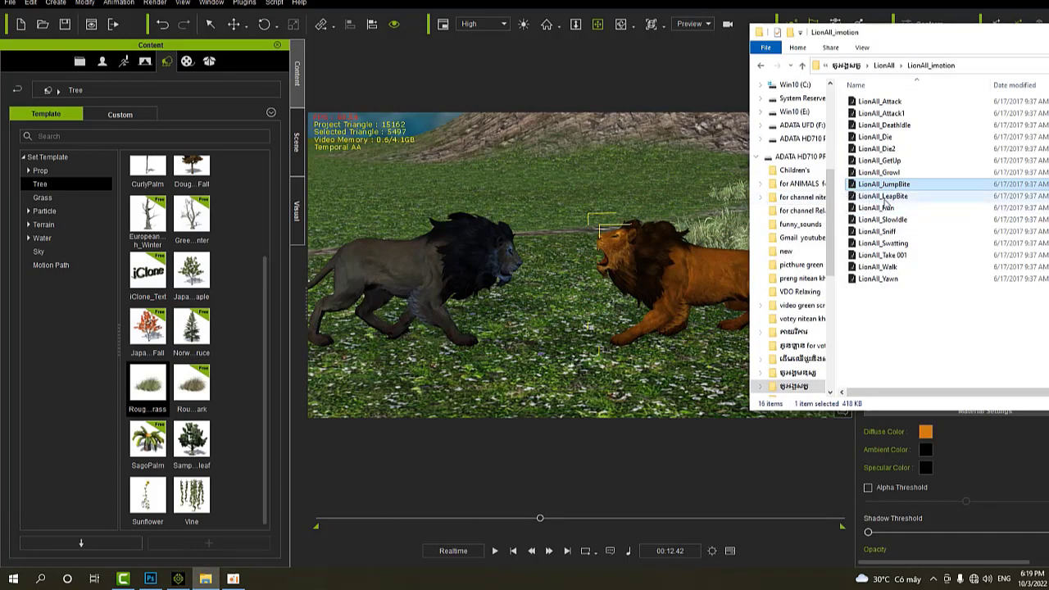
left_click_drag(889, 201, 677, 278)
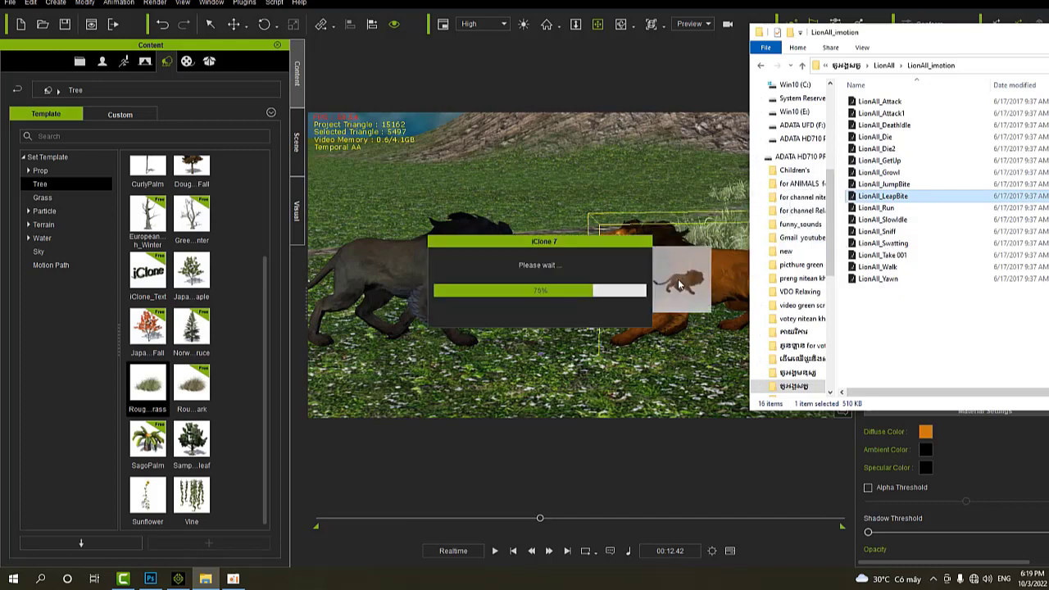
left_click(495, 550)
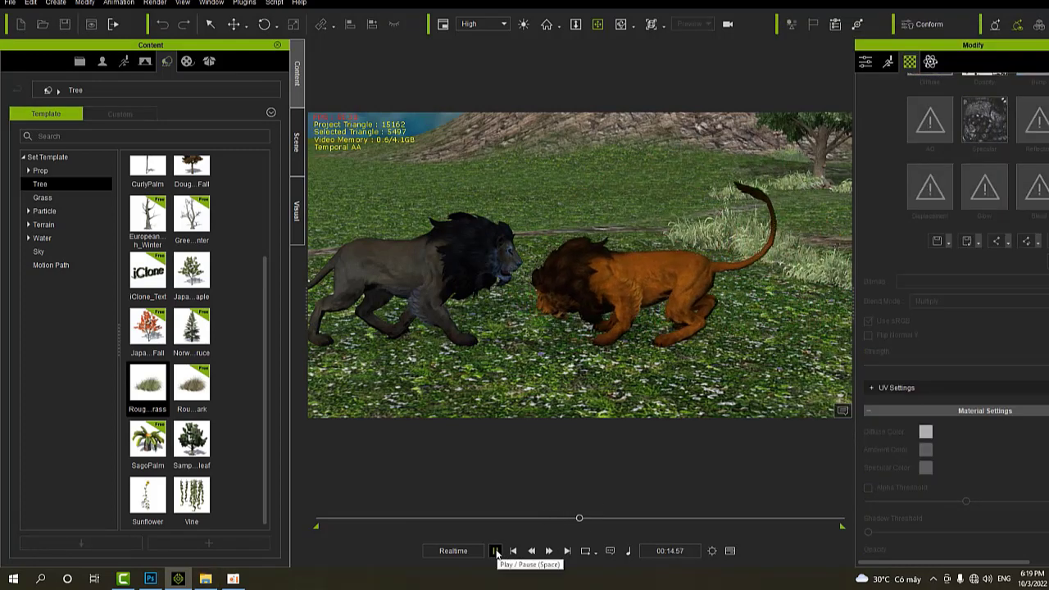
left_click(495, 552)
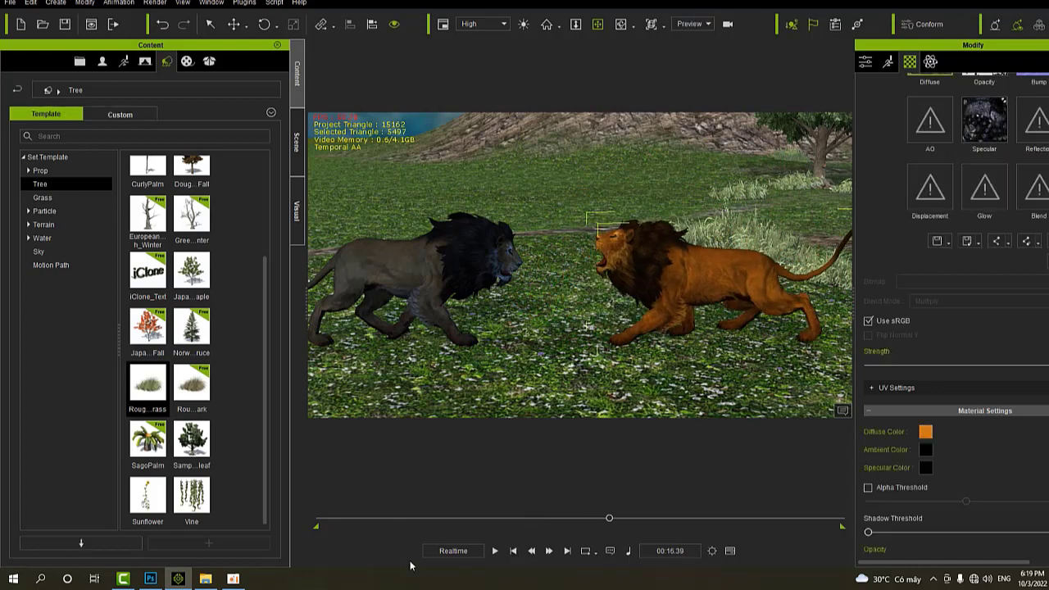
- Apply the LionAll_Sniff motion to the orange lion at 00:16.39 and play it to about 00:17.15
left_click(203, 580)
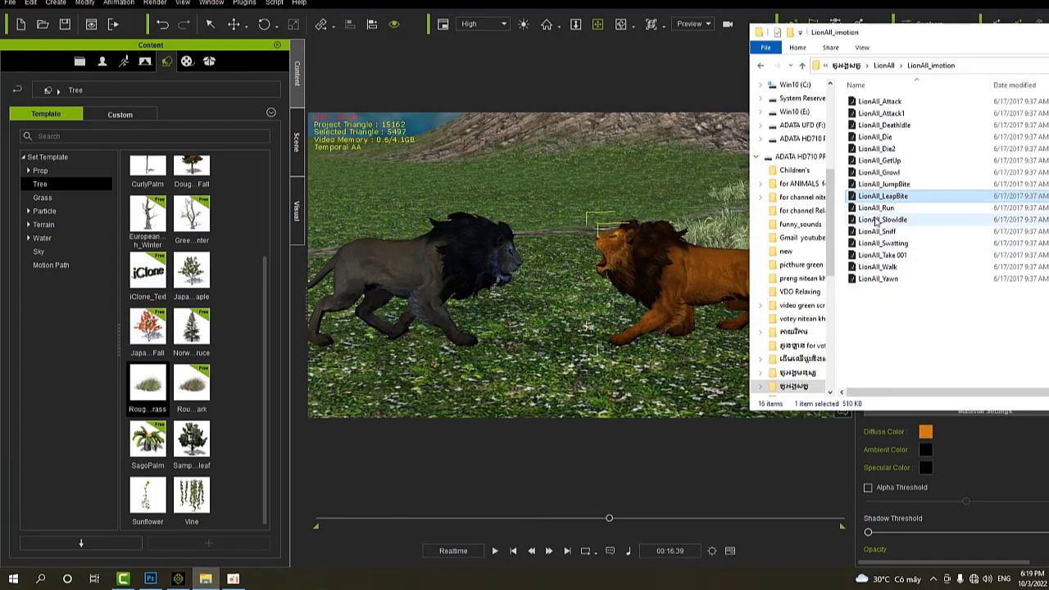
left_click_drag(876, 233, 679, 279)
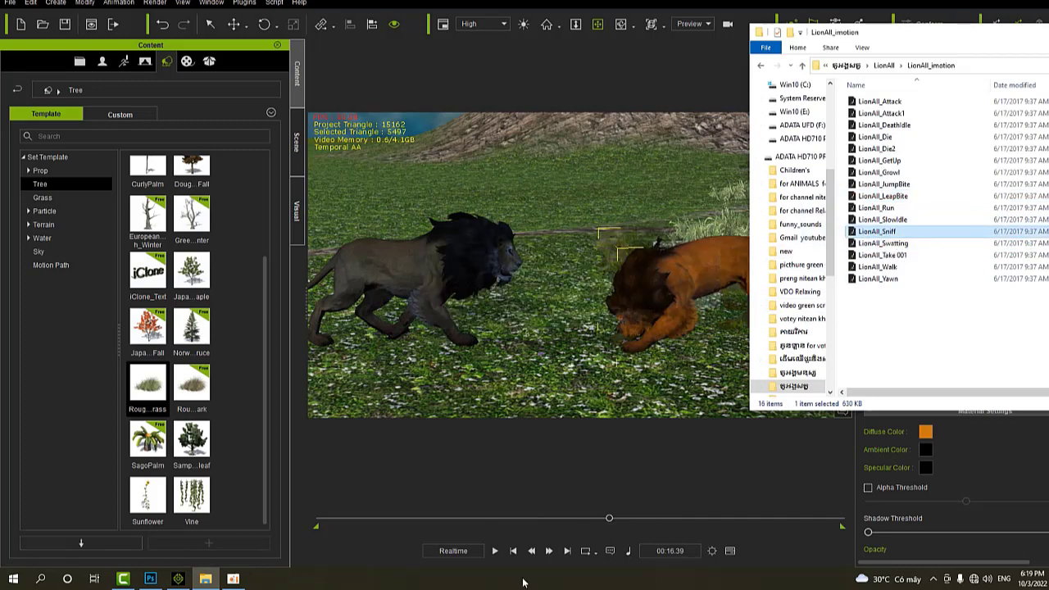
left_click(494, 551)
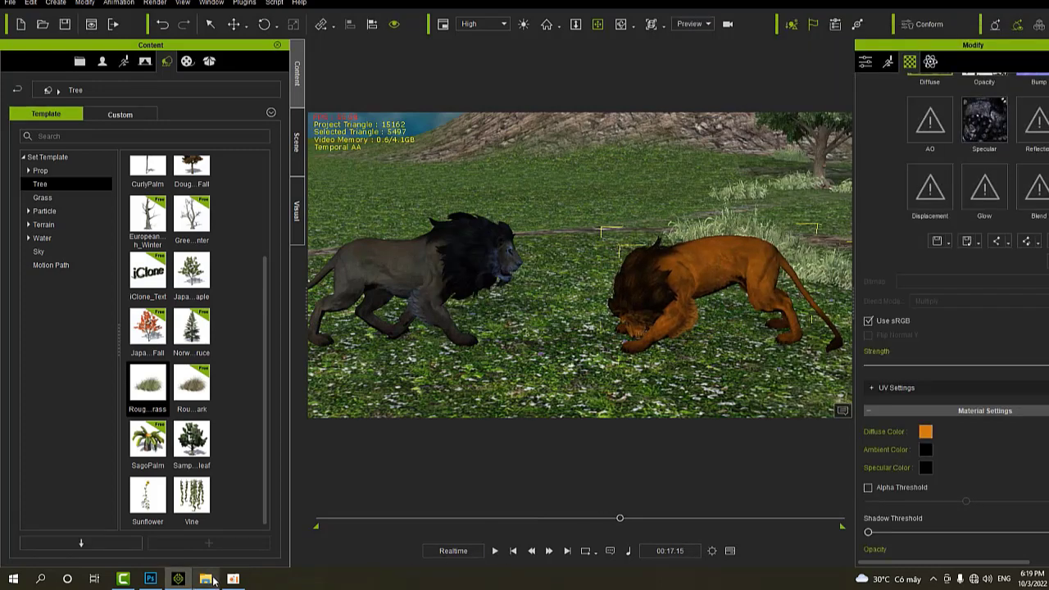
- Apply the LionAll_Swatting motion to the orange lion at 00:17.15 and play it to about 00:21.54
left_click(206, 579)
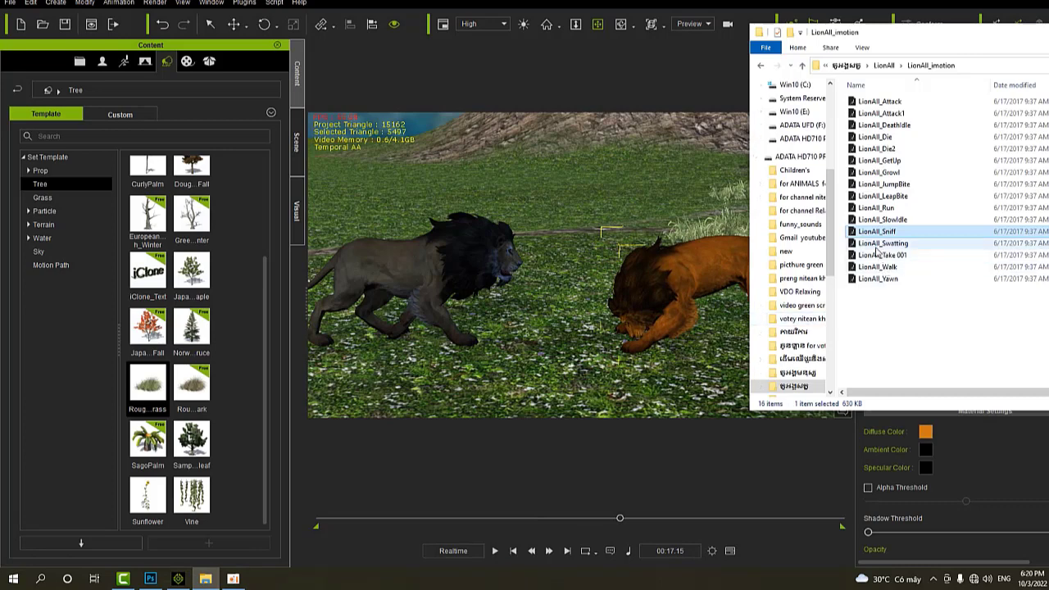
left_click_drag(878, 244, 686, 298)
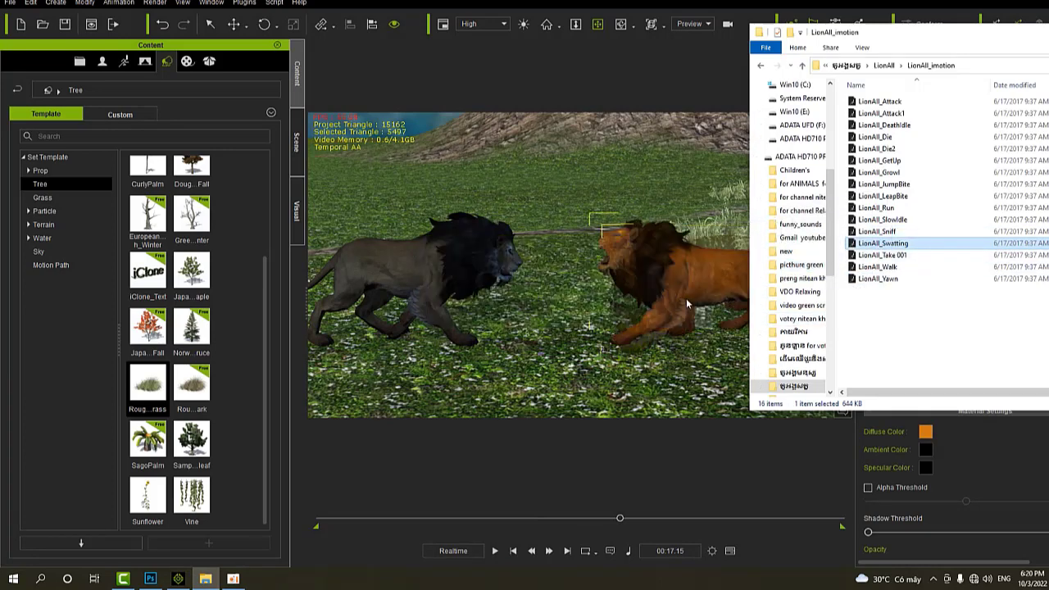
left_click(495, 552)
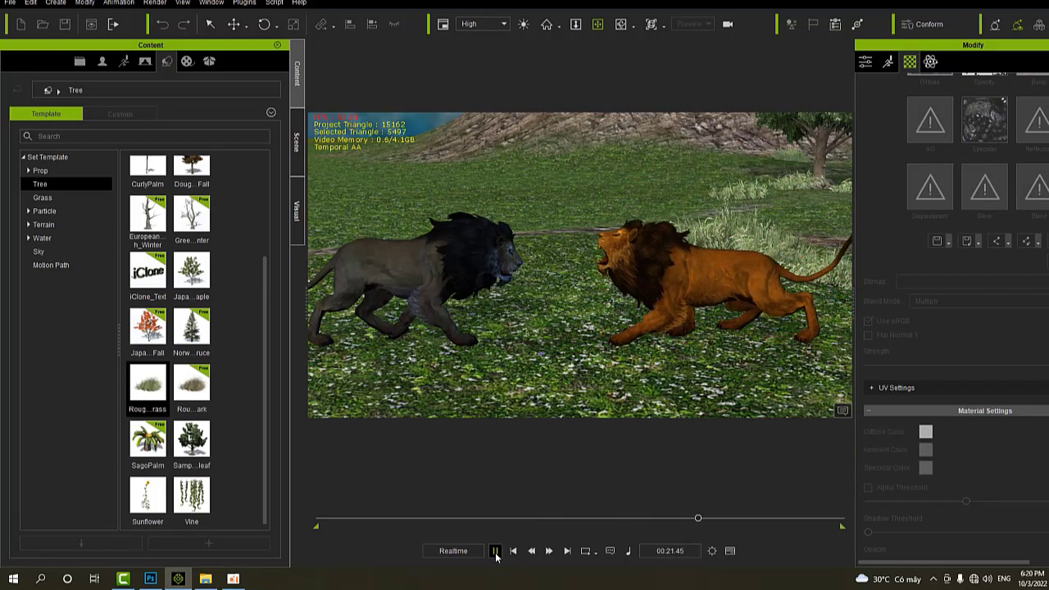
left_click(495, 552)
- Add the LionAll_Swatting motion to the orange lion again at 00:21.54 and play it to about 00:27.20
left_click(207, 578)
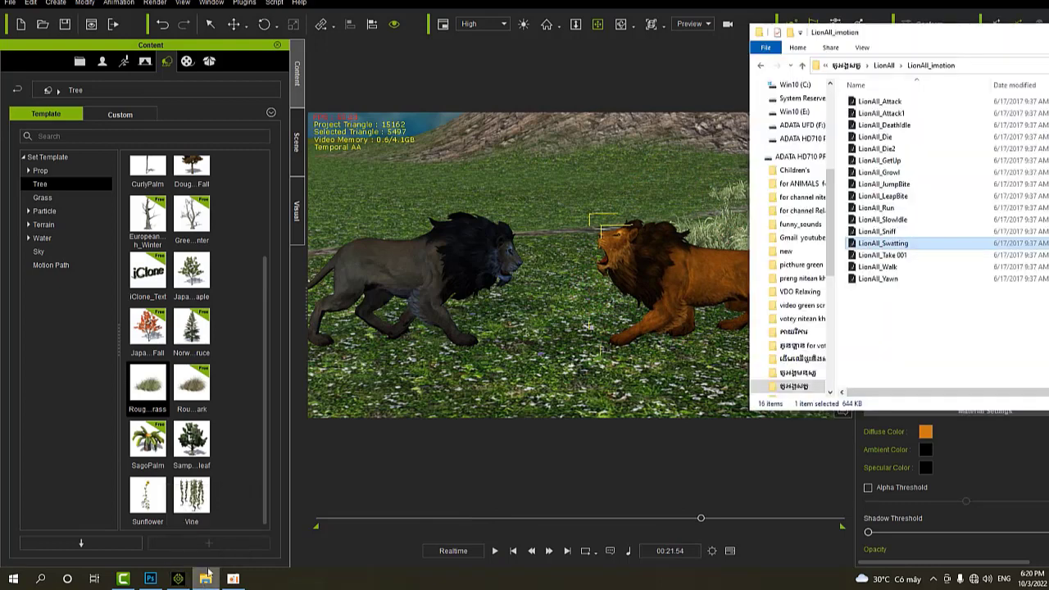
left_click_drag(864, 250, 673, 283)
left_click(494, 550)
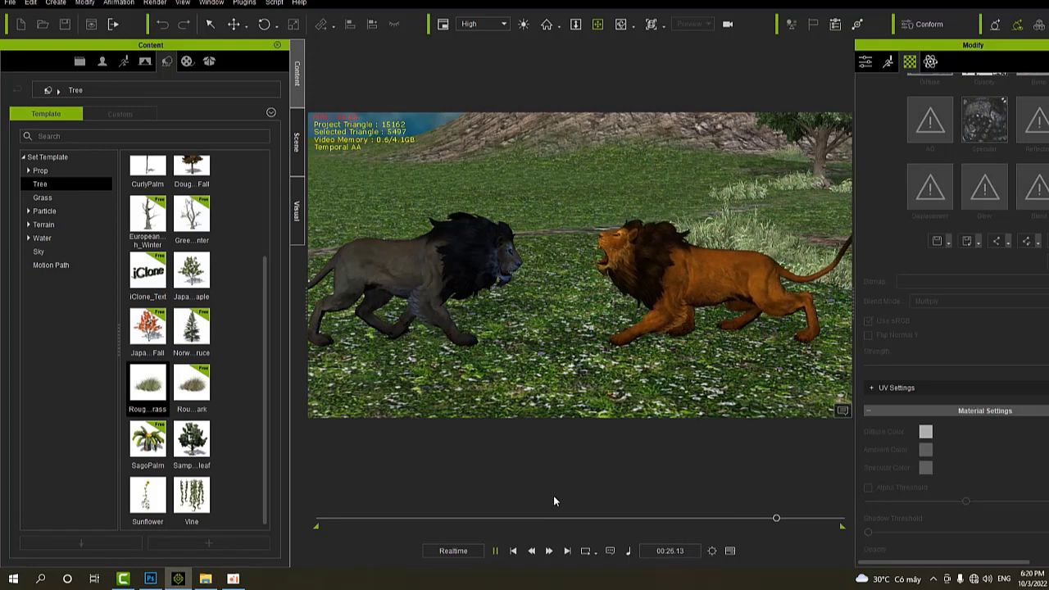
left_click(497, 551)
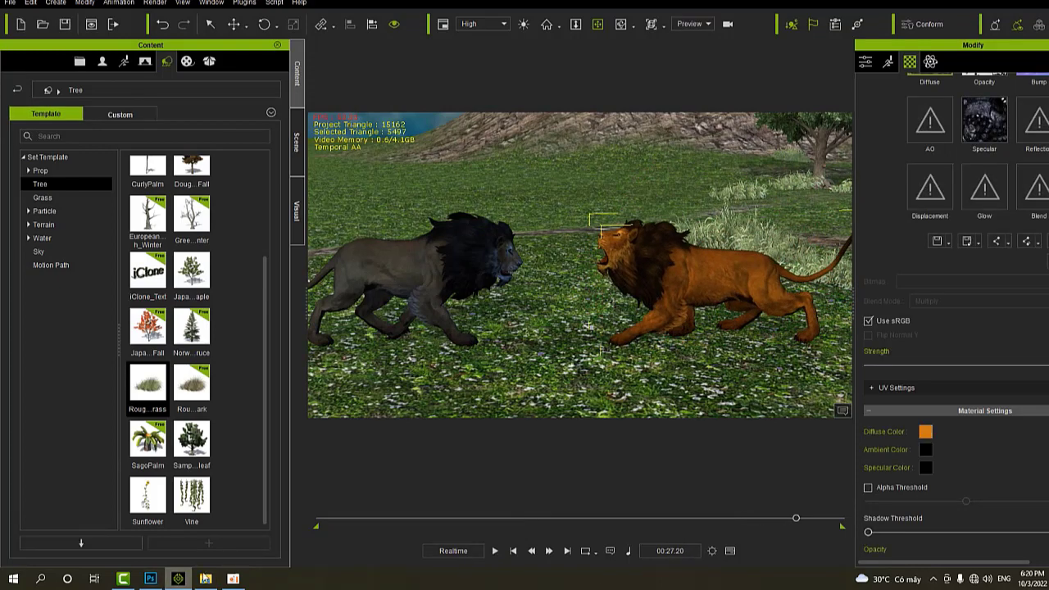
- Append the LionAll_Swatting motion to the orange lion at 00:27.20 and play it to the end of the timeline
left_click(206, 578)
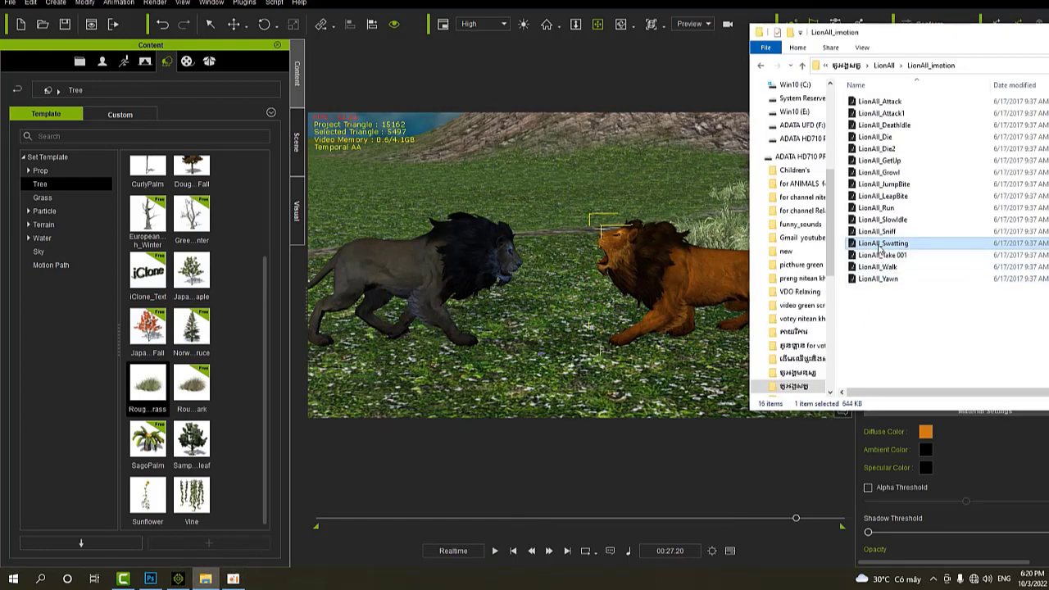
left_click_drag(878, 246, 683, 272)
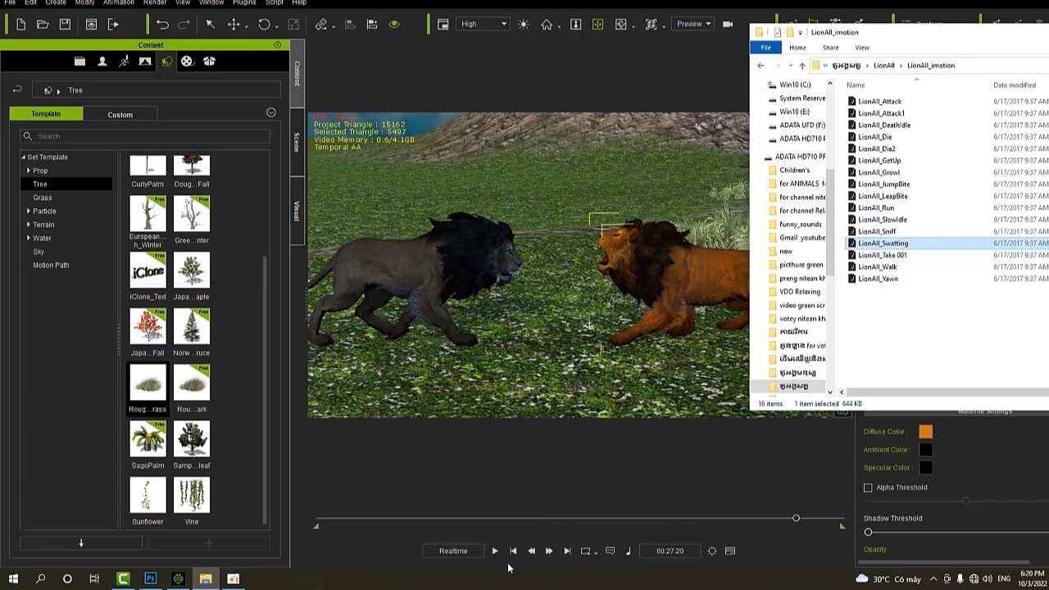
left_click(495, 551)
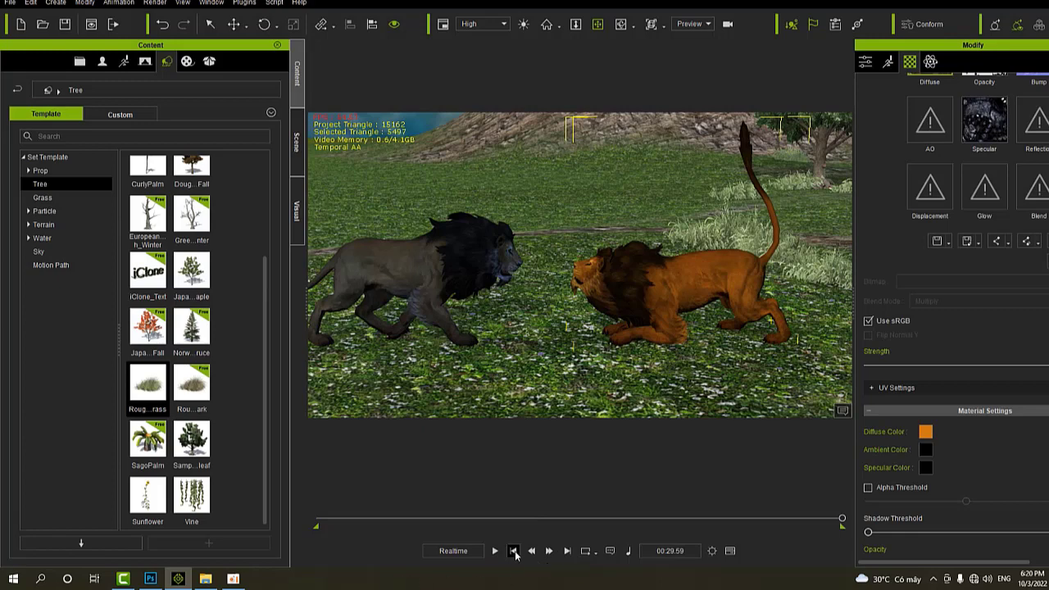
- Apply the LionAll_Yawn motion to the dark lion at 00:00.00 and play it to about 00:09.58
left_click(512, 550)
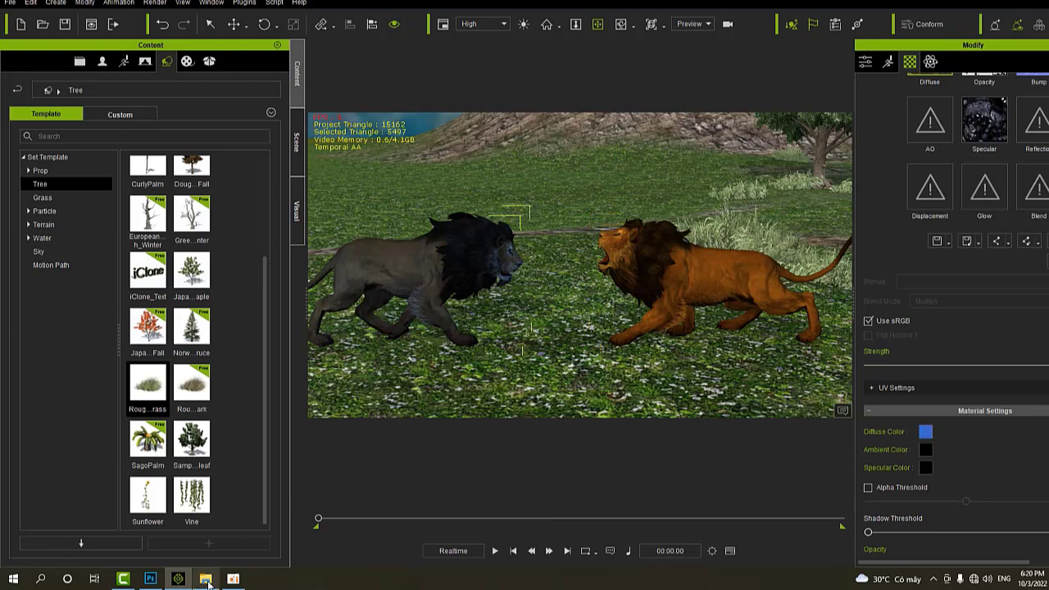
left_click(206, 578)
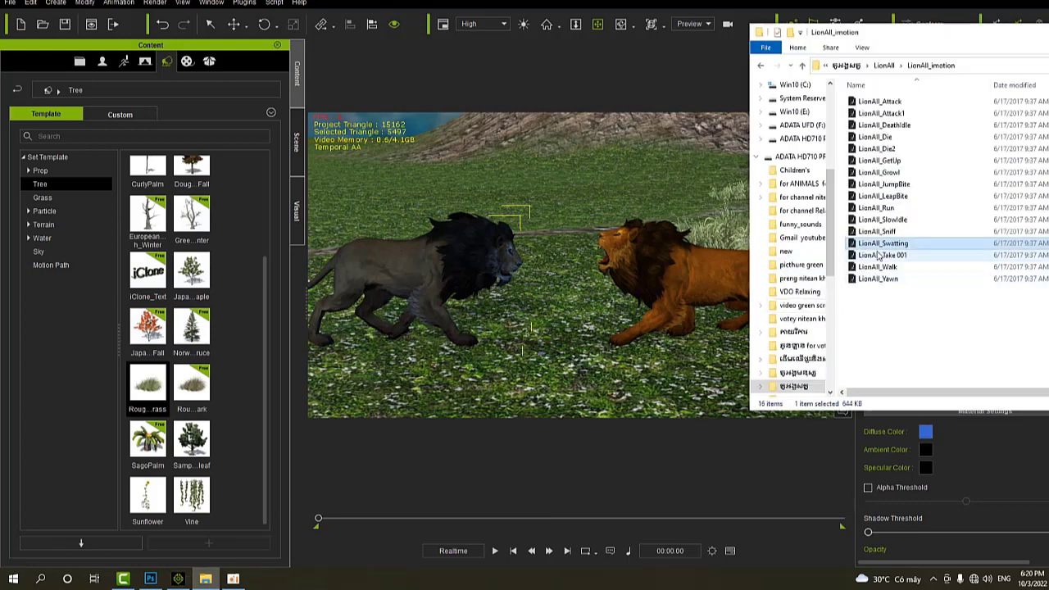
left_click_drag(878, 279, 439, 284)
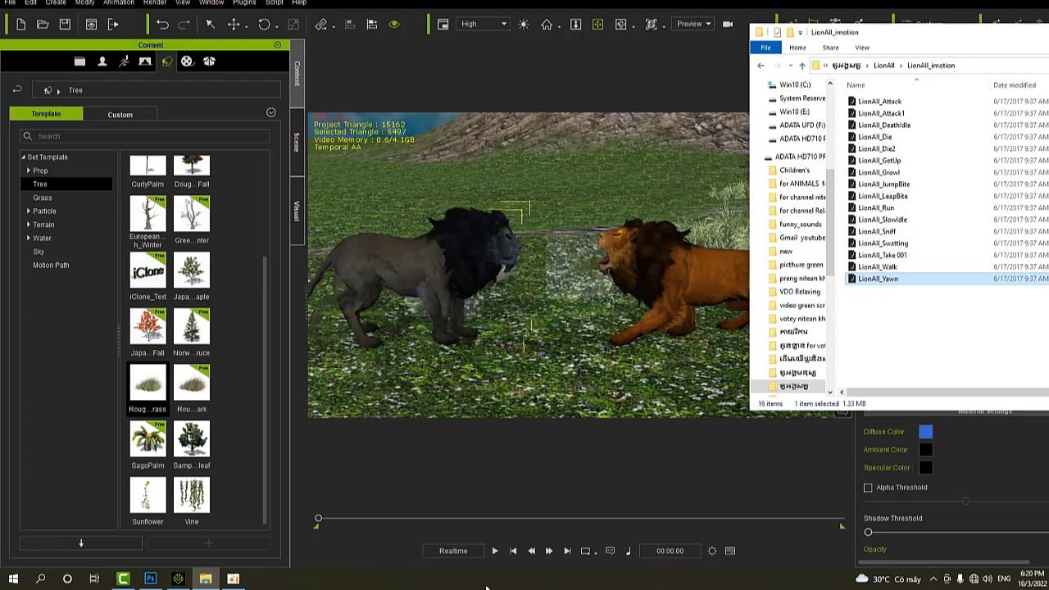
left_click(494, 551)
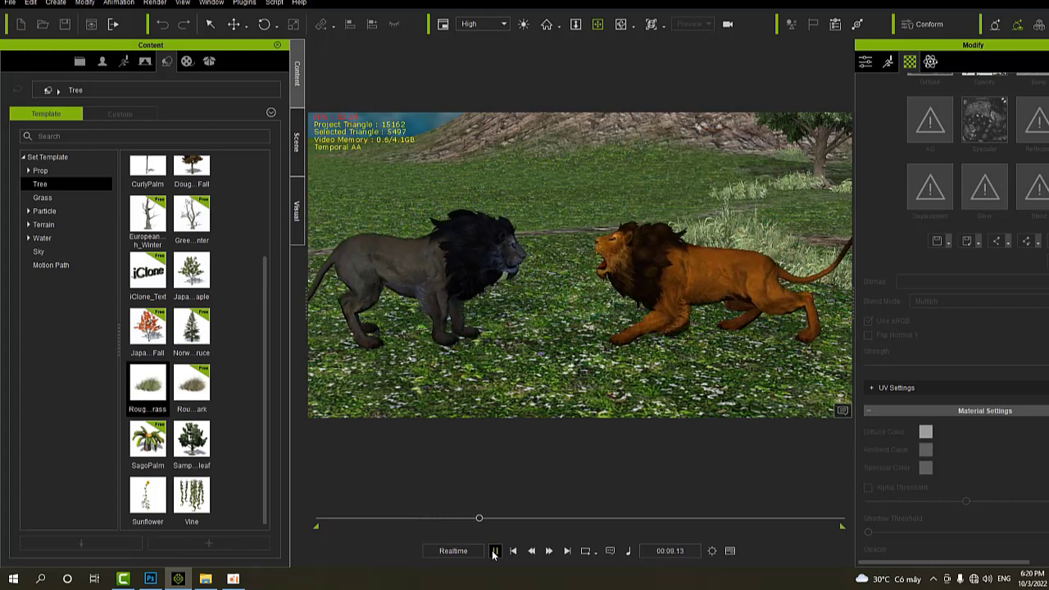
left_click(494, 551)
- Apply the LionAll_Swatting motion to the dark lion at 00:09.58 and play it to about 00:15.18
left_click(206, 579)
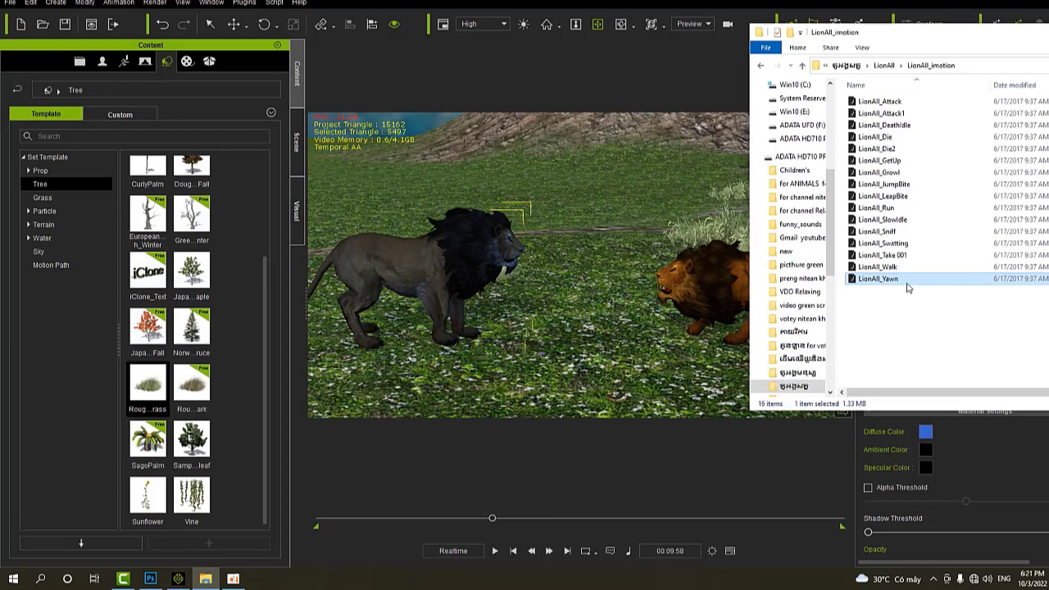
left_click_drag(885, 248, 469, 264)
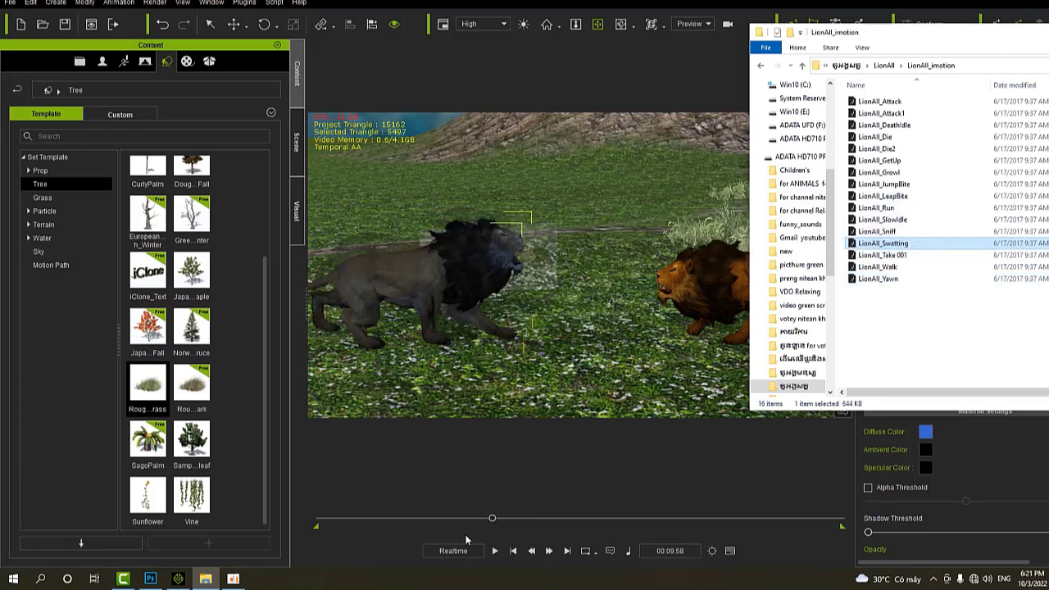
left_click(493, 550)
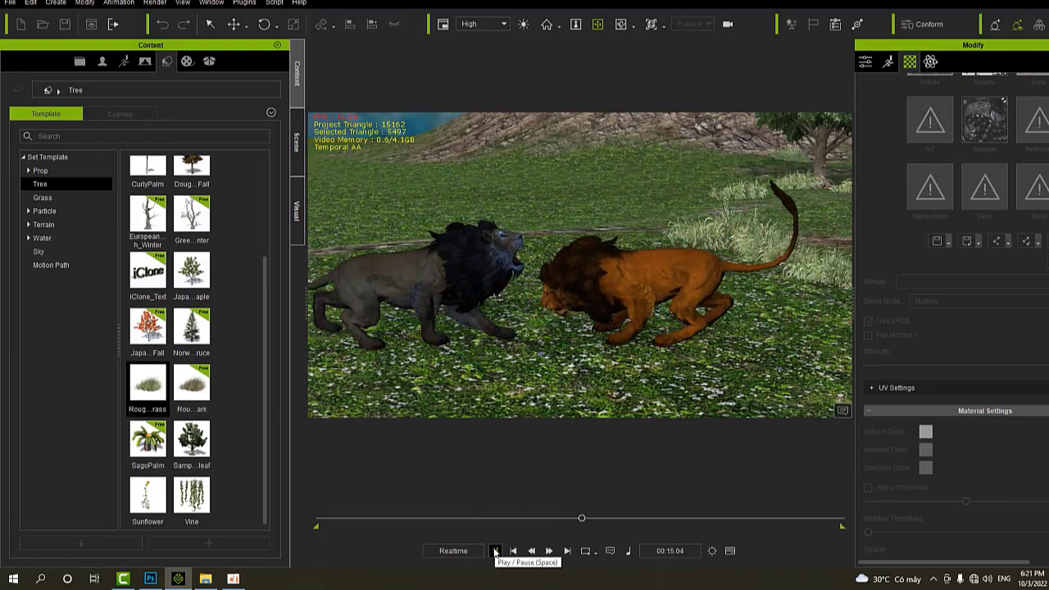
left_click(494, 551)
- Apply the LionAll_LeapBite motion to the dark lion at 00:15.18 and play it past 00:21
left_click(204, 579)
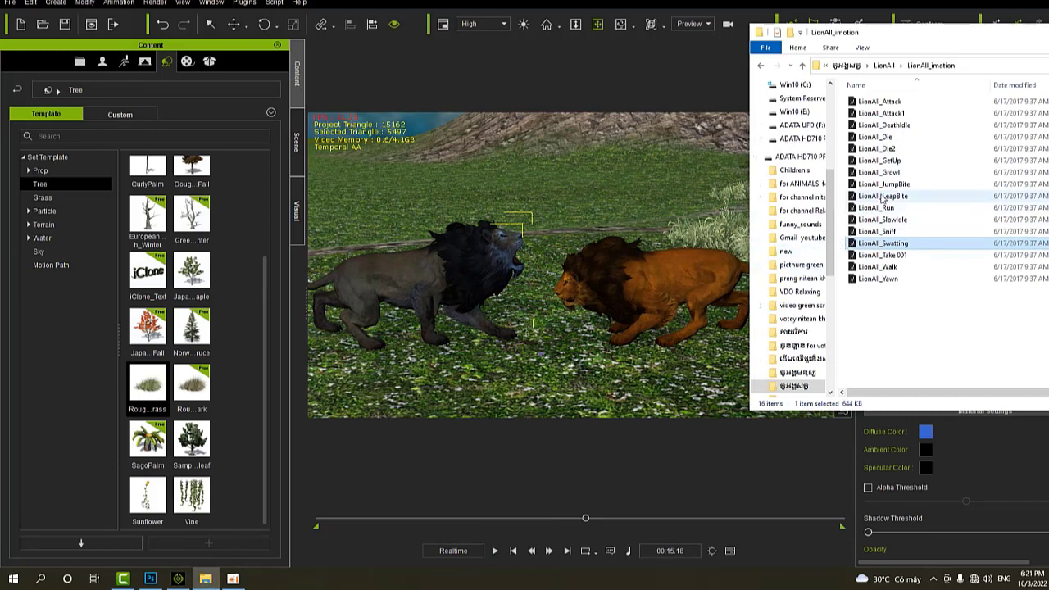
left_click_drag(882, 197, 418, 258)
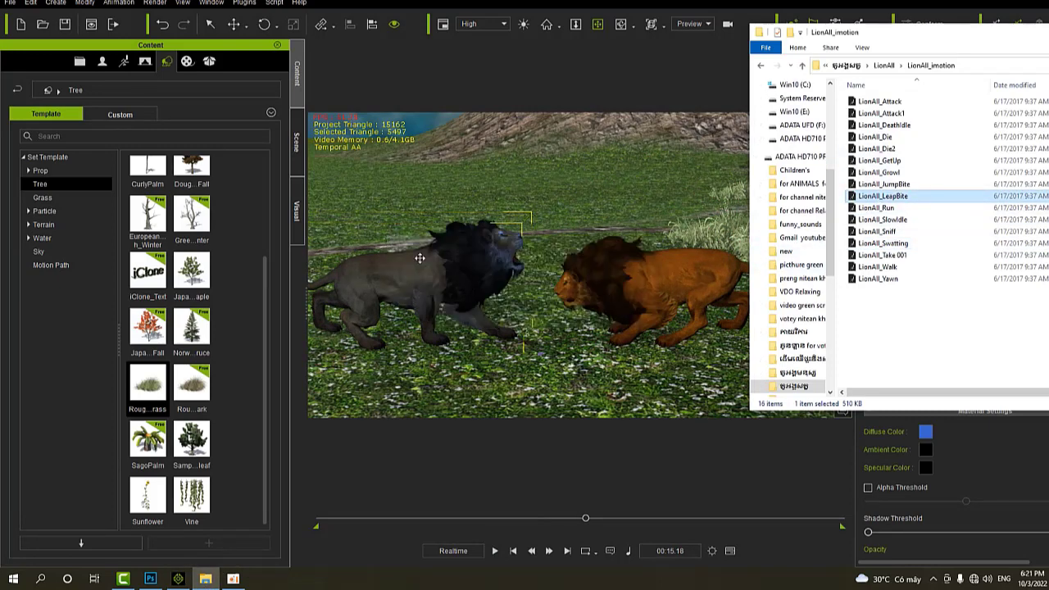
left_click(495, 550)
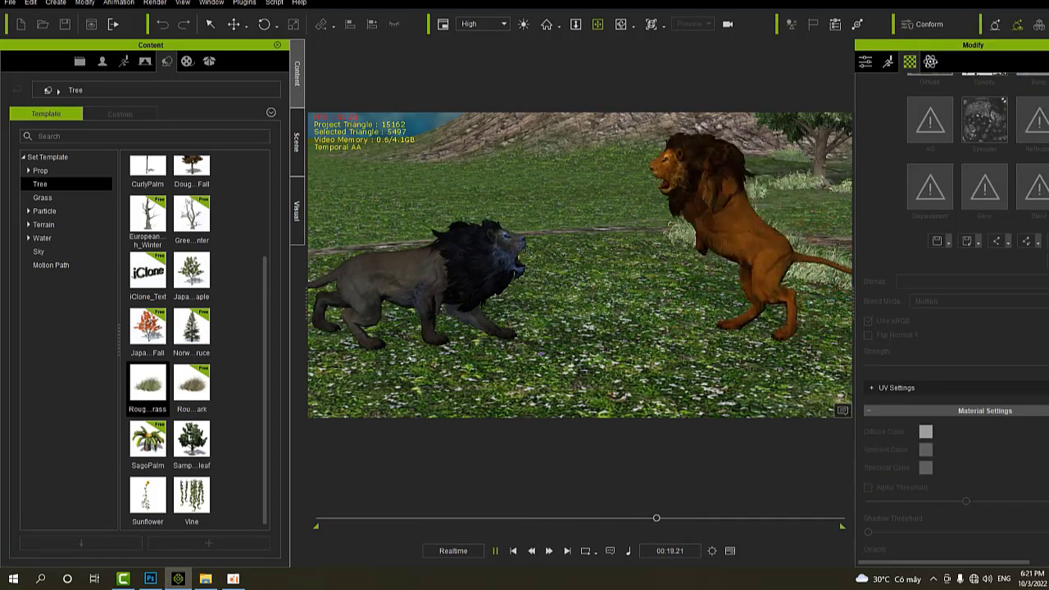
- Apply the LionAll_JumpBite motion to the dark lion just after 00:21 and play it to about 00:25.39
left_click(212, 579)
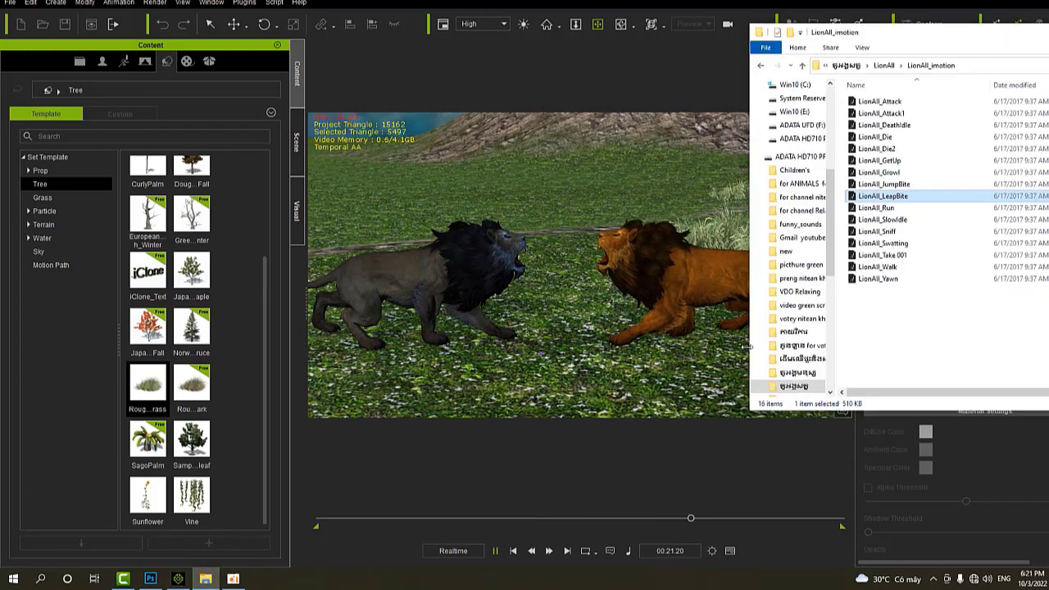
left_click_drag(883, 183, 459, 285)
left_click(495, 550)
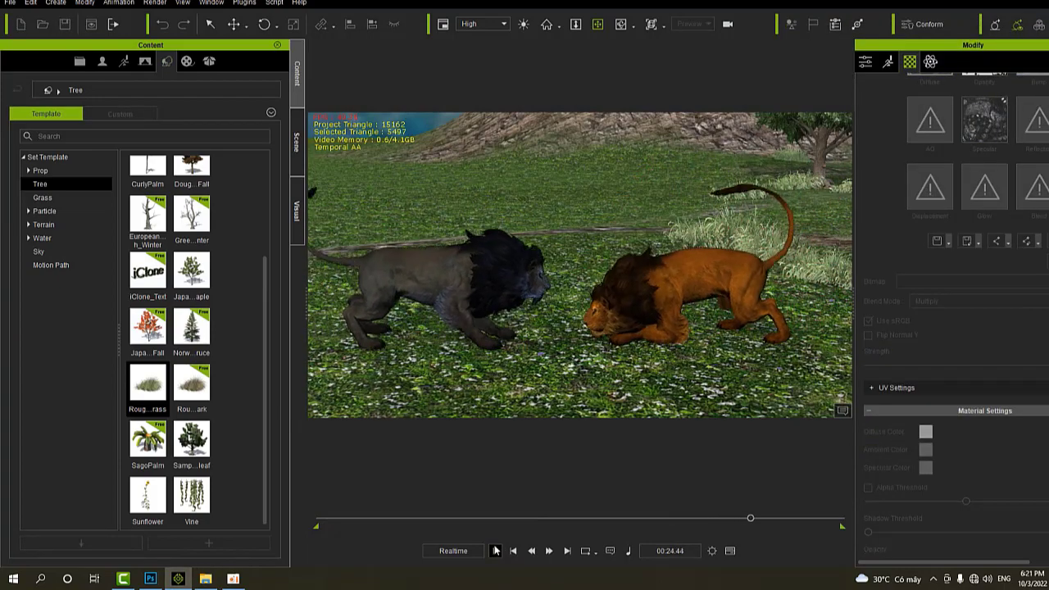
left_click(495, 551)
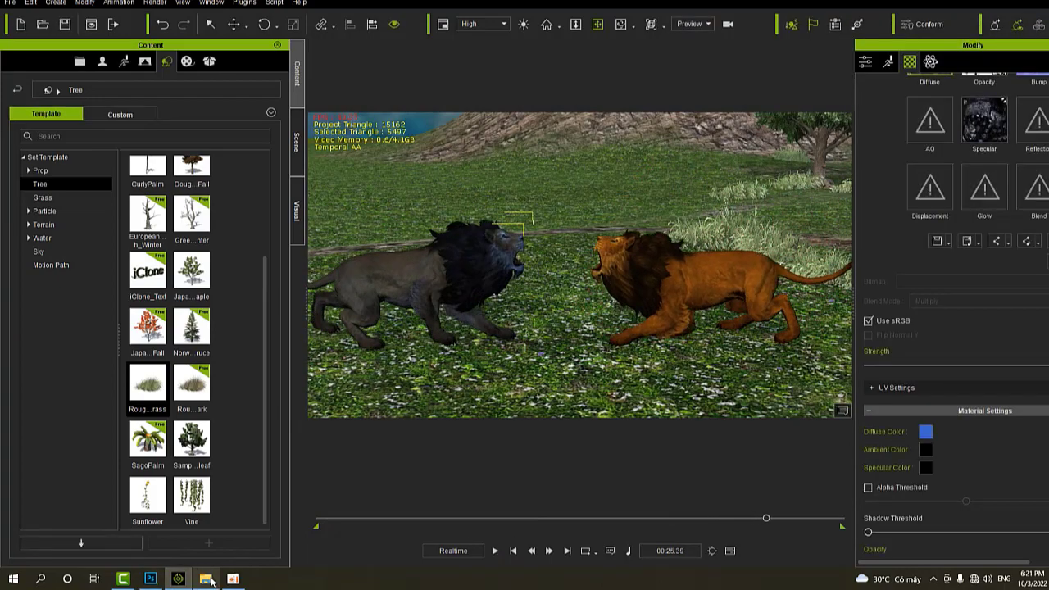
- Apply the LionAll_Growl motion to the dark lion at 00:25.39 and play it to the end of the timeline
left_click(209, 579)
left_click_drag(875, 172, 473, 259)
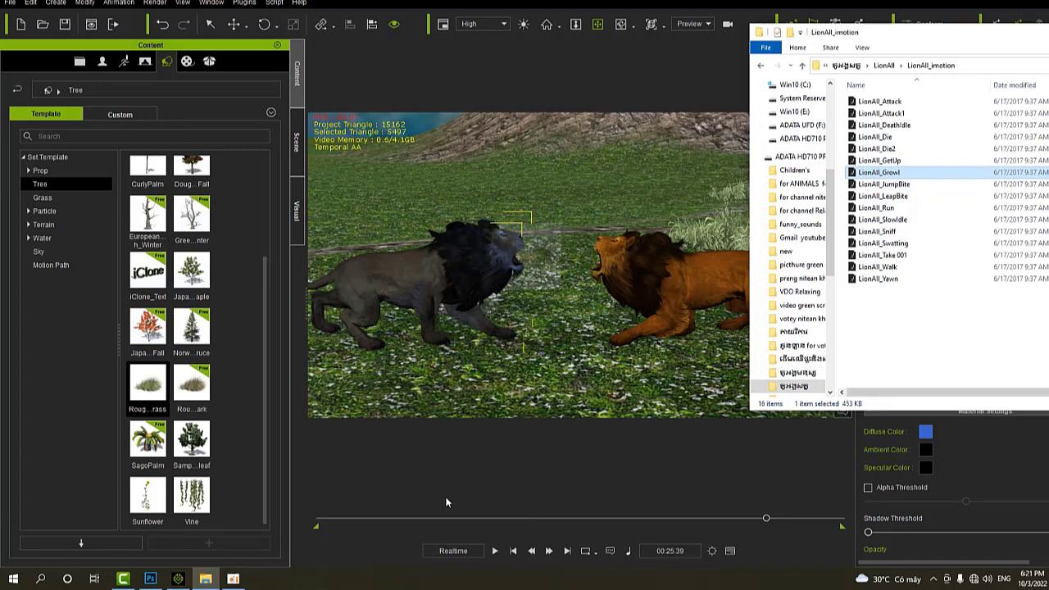
left_click(496, 551)
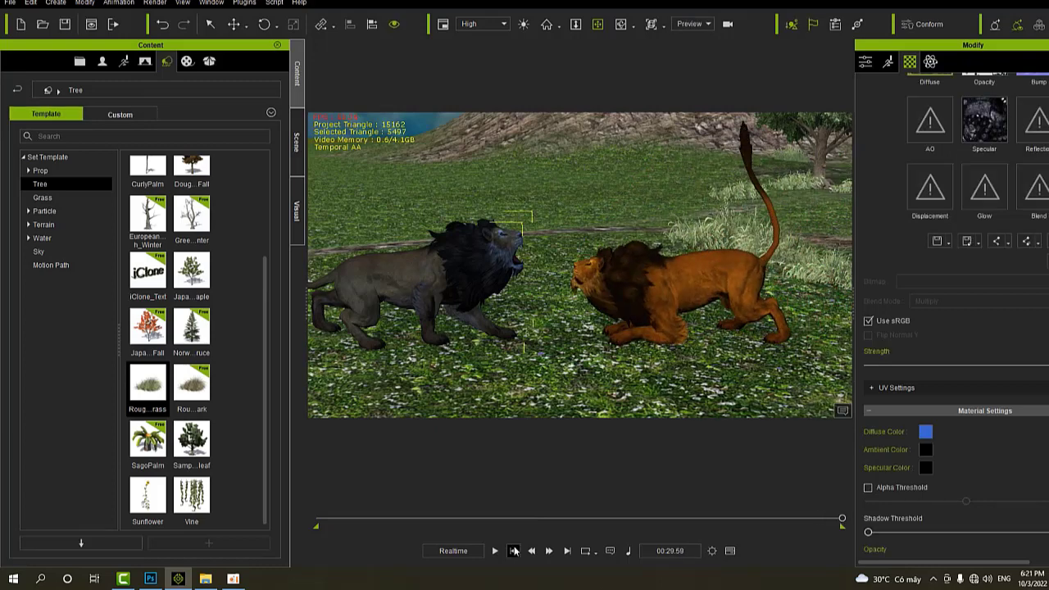
- Play the complete lion fight from the first frame to review both lions' motions, then return to the start
left_click(514, 550)
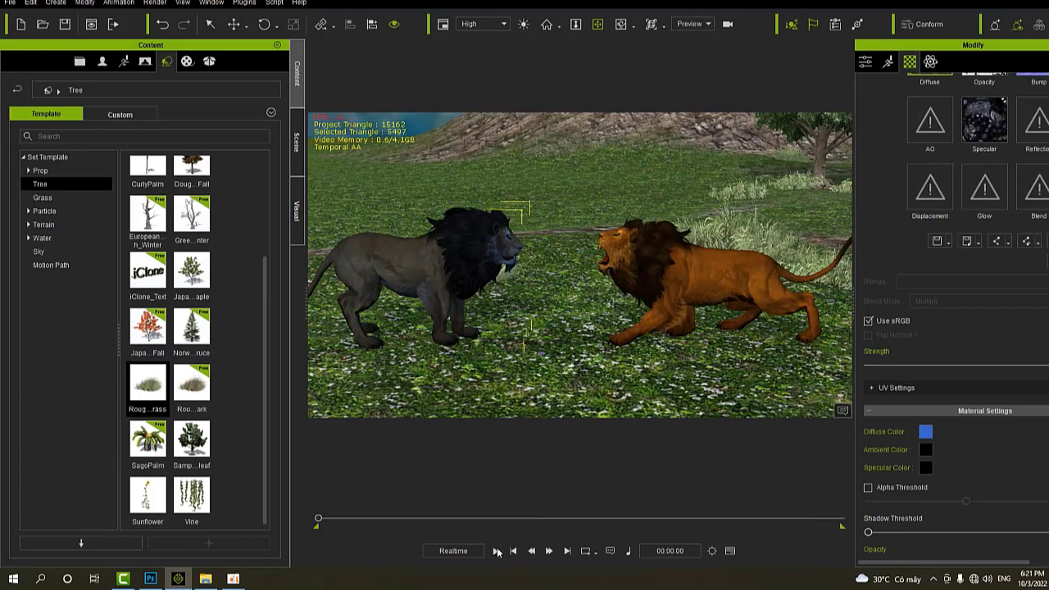
left_click(495, 550)
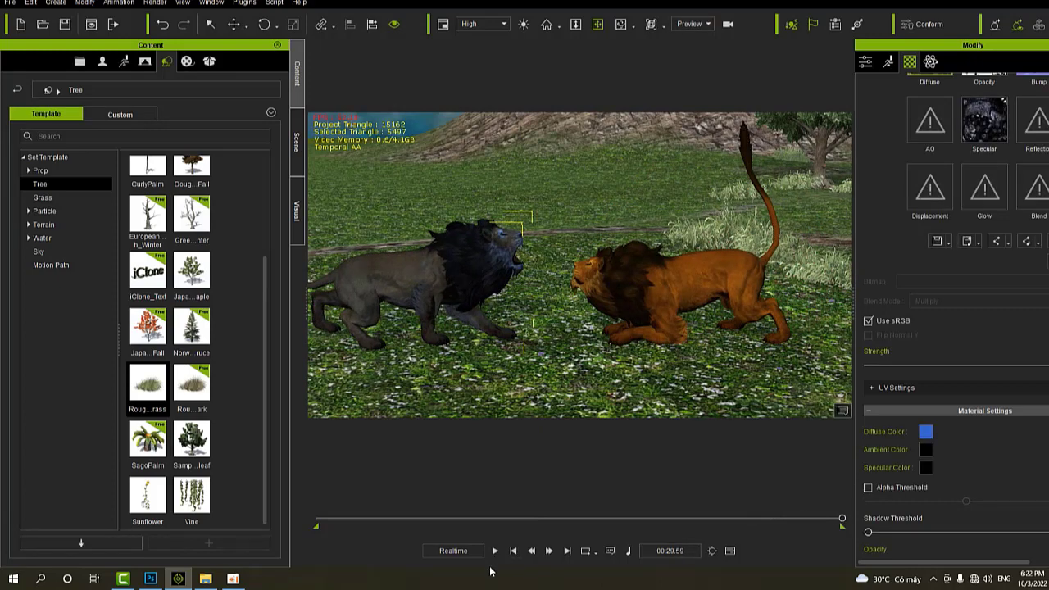
left_click(513, 551)
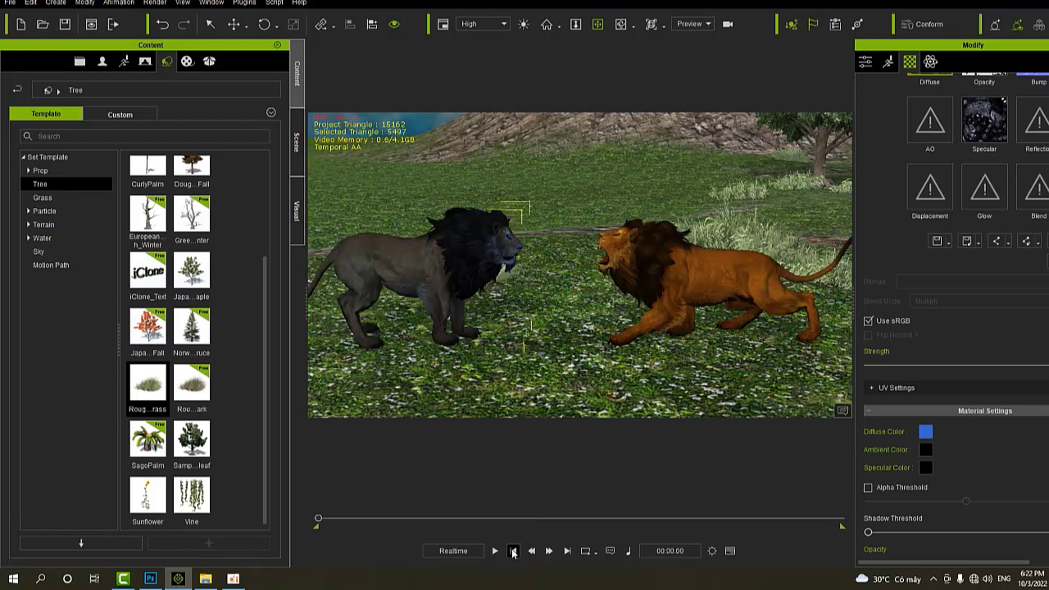
- Create a camera, select the dark lion and animate the camera's view around the fight while playing the full timeline
left_click(57, 3)
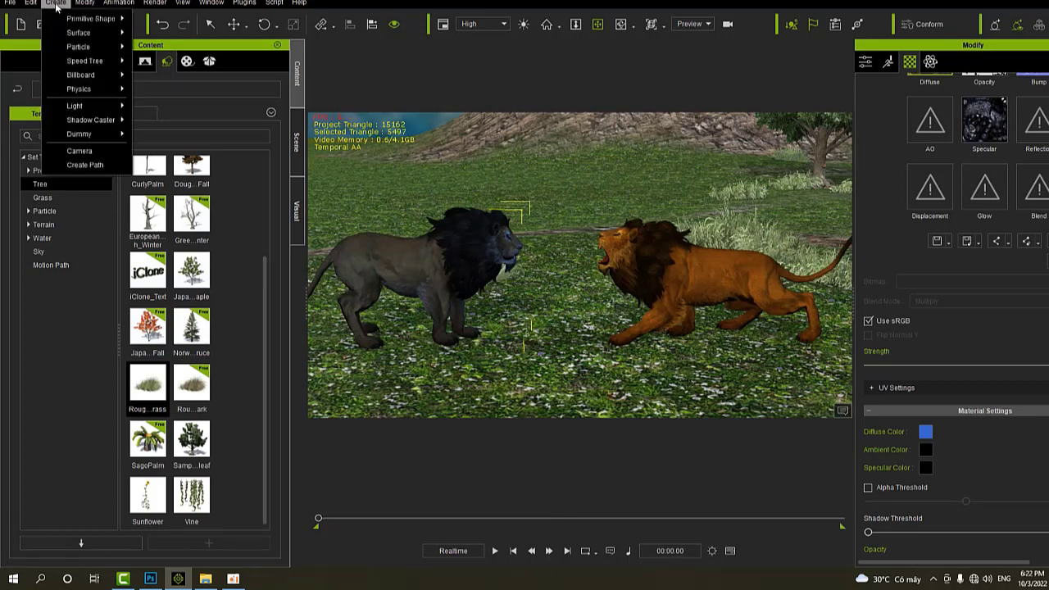
left_click(78, 149)
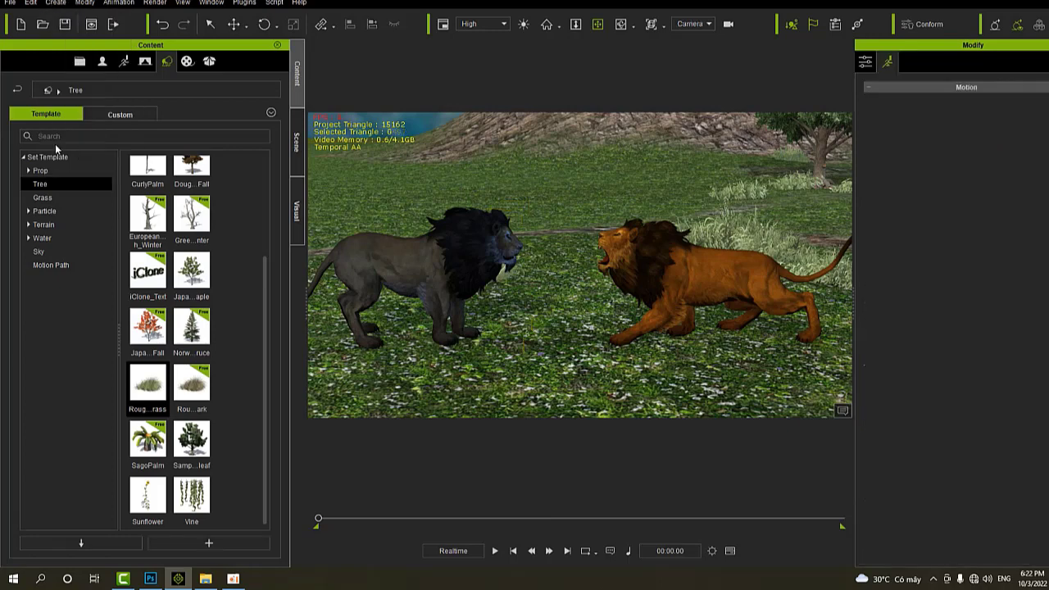
left_click(434, 268)
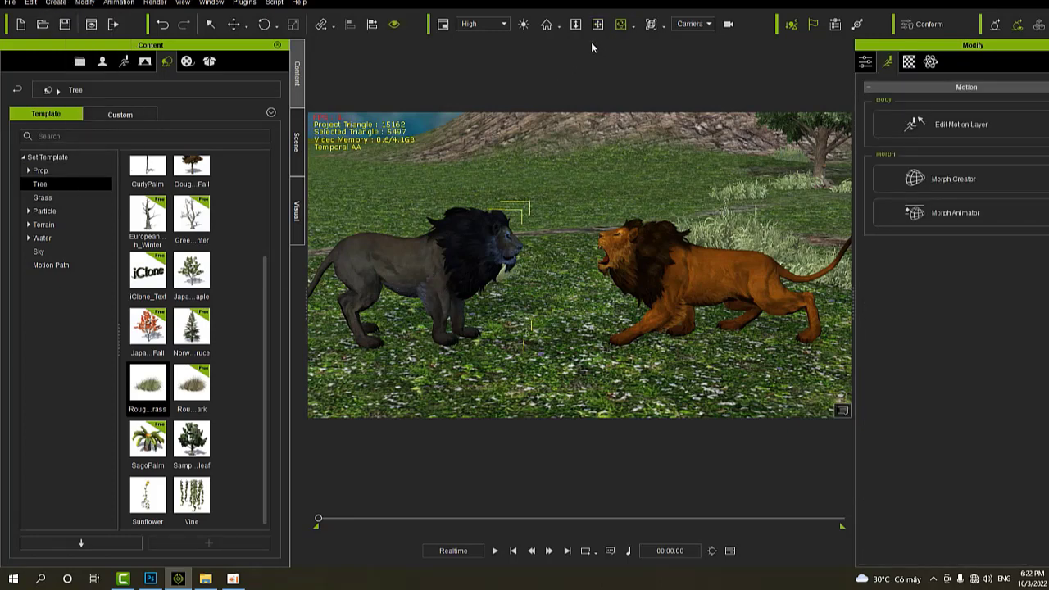
left_click(495, 551)
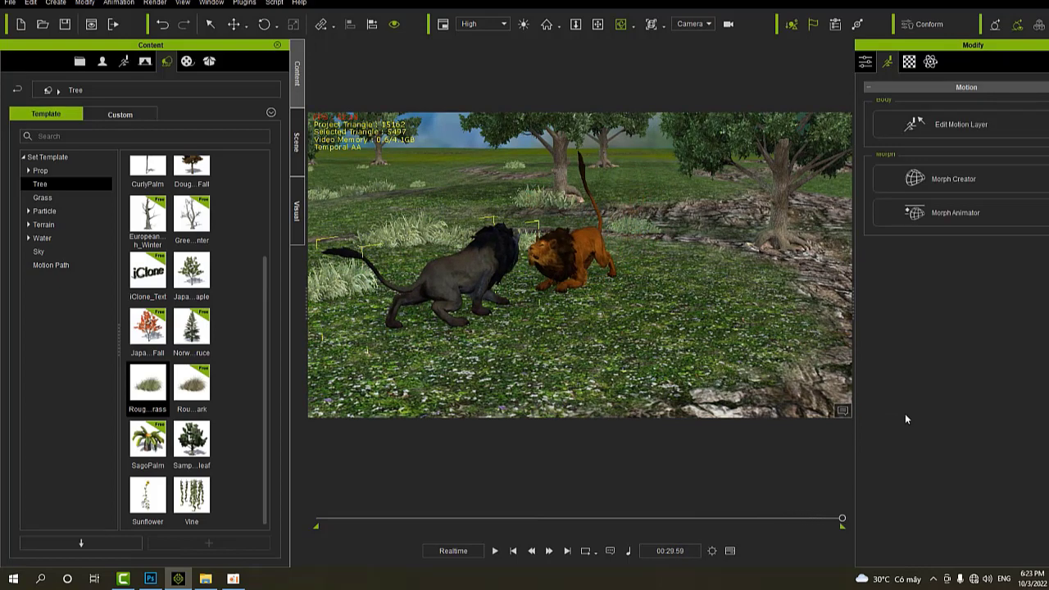
- Replay the fight from the first frame to review the camera movement, then return to the start
left_click(513, 551)
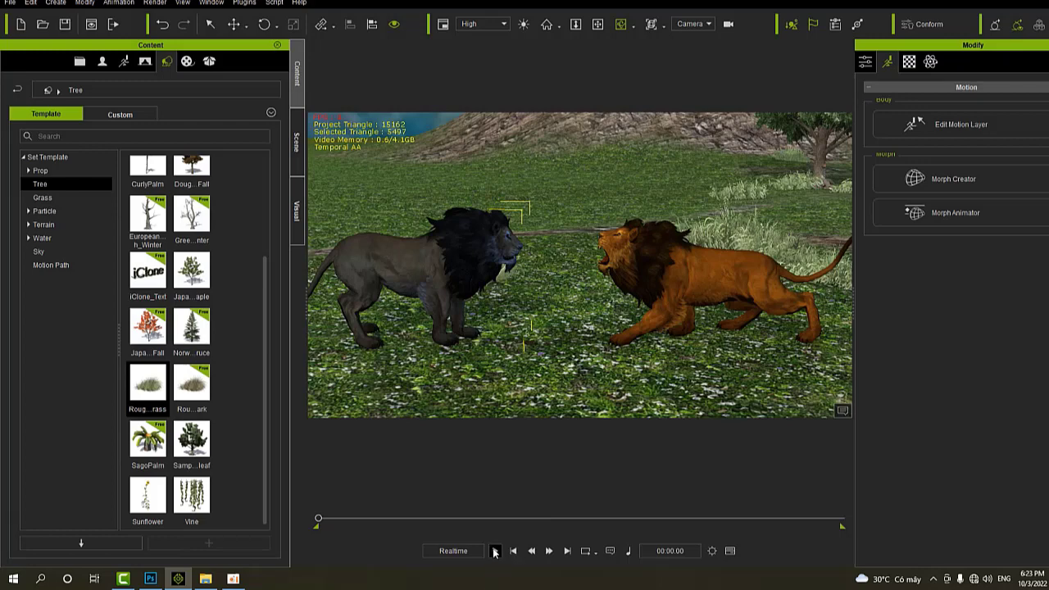
left_click(494, 551)
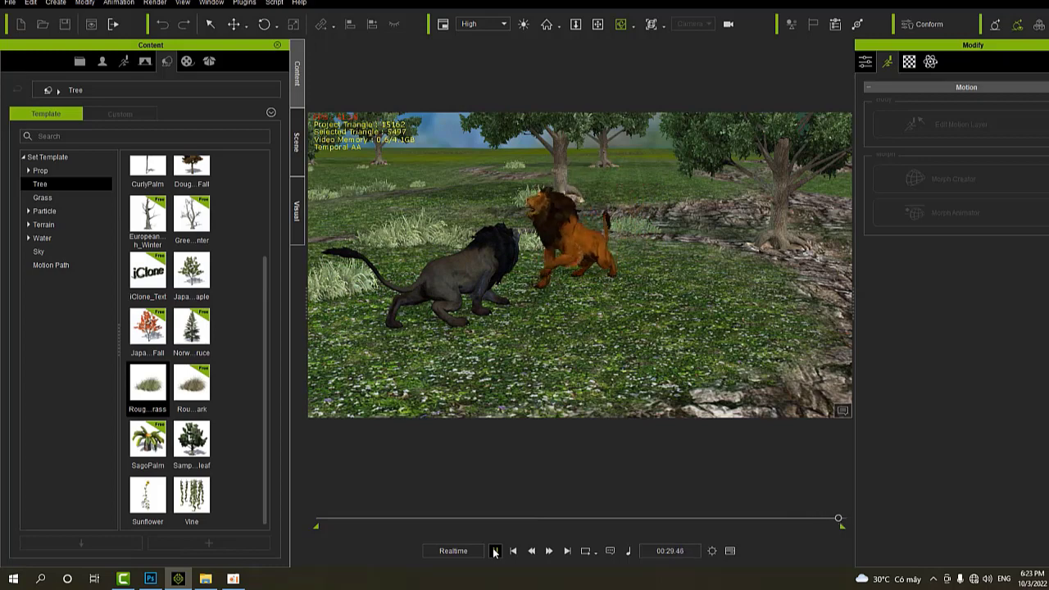
left_click(513, 551)
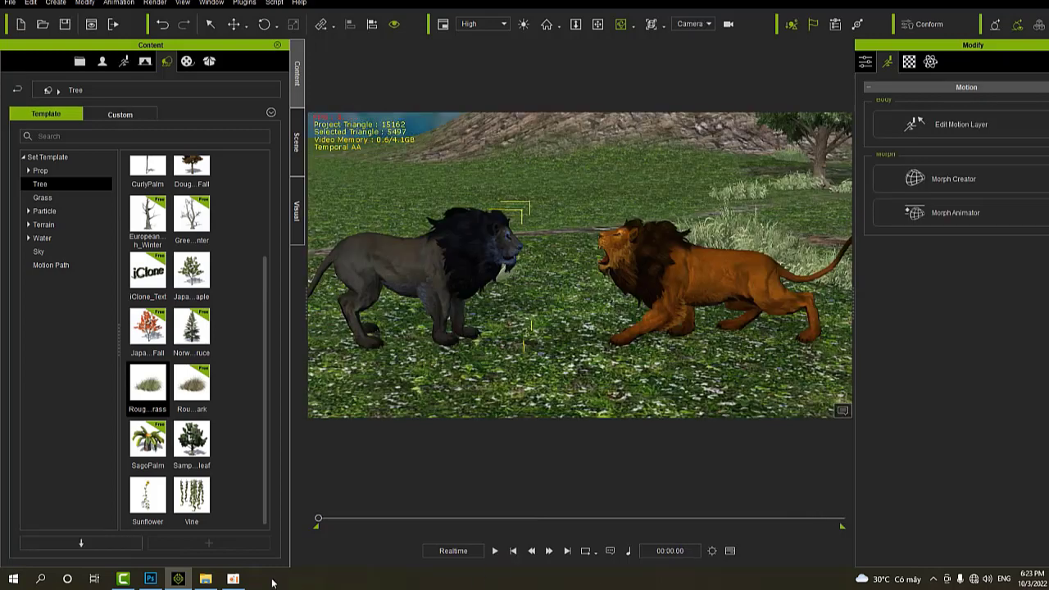
left_click(235, 579)
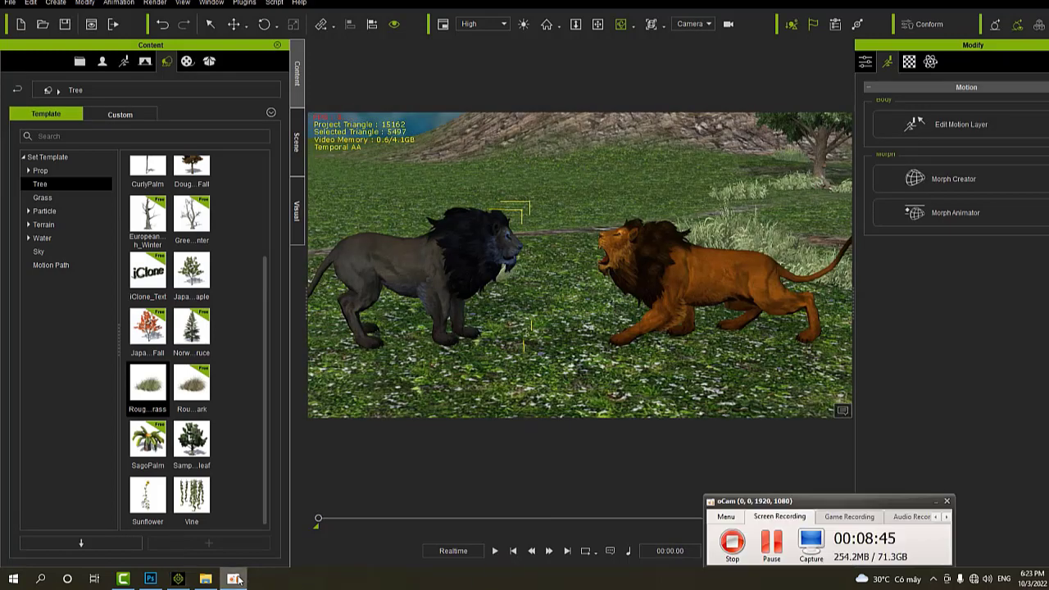
left_click(234, 579)
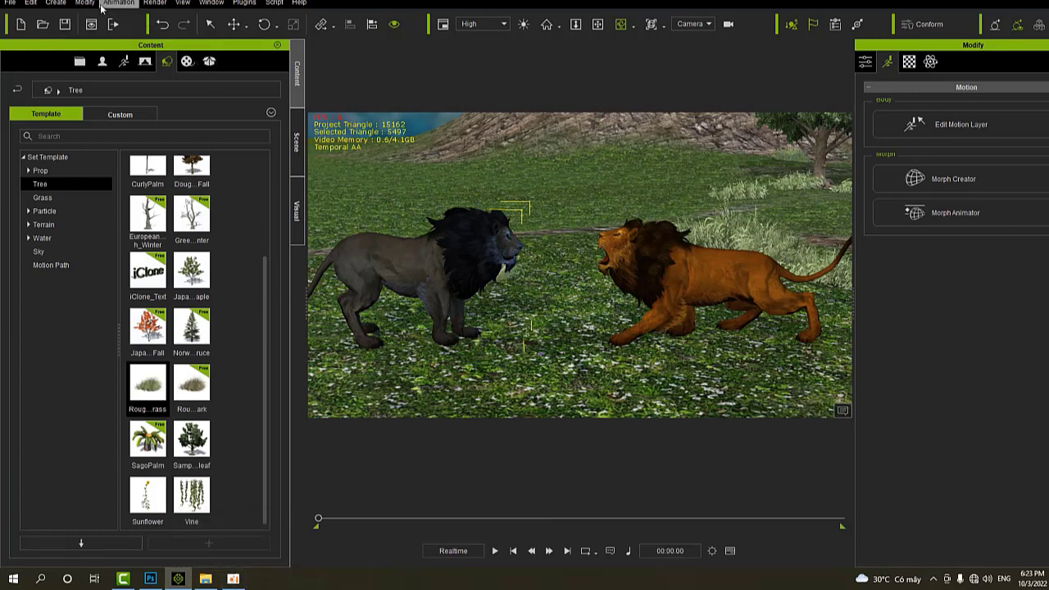
- Create a second camera and reframe it to look down on both lions from overhead, using the orange lion as the pivot
left_click(54, 5)
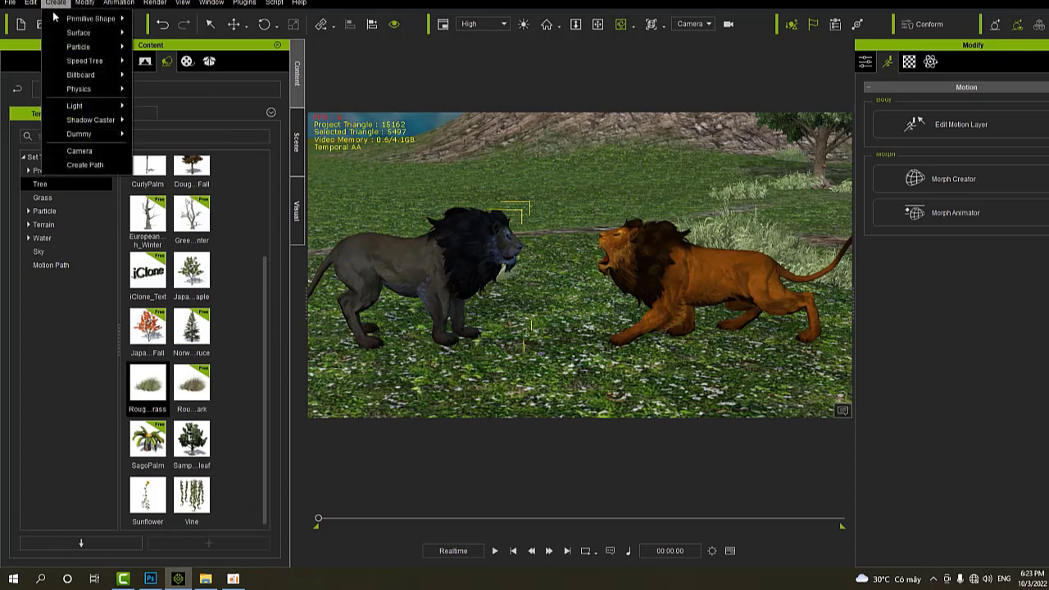
left_click(75, 150)
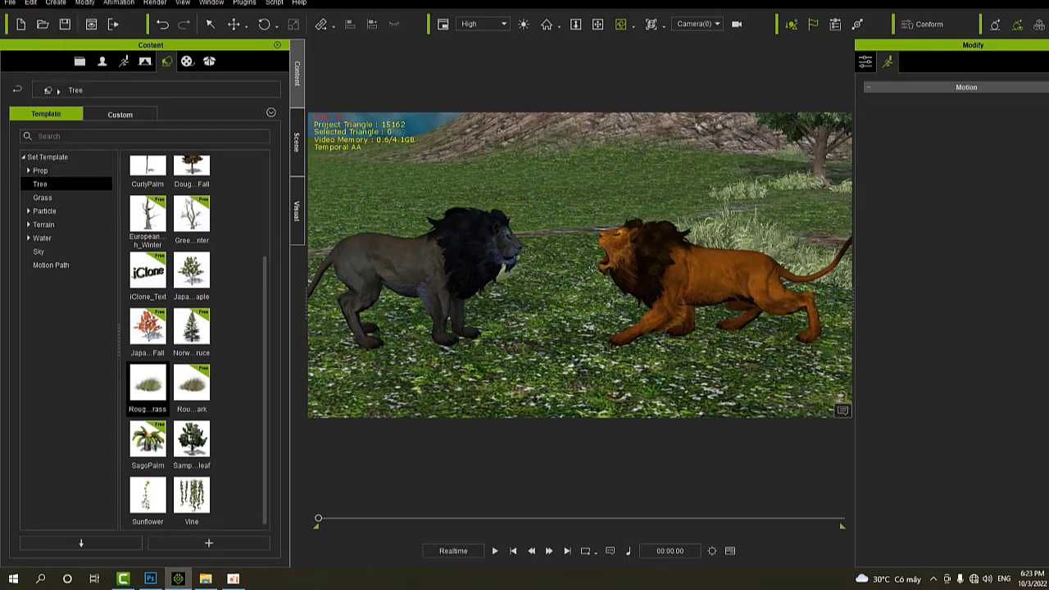
scroll(587, 246, "up", 2)
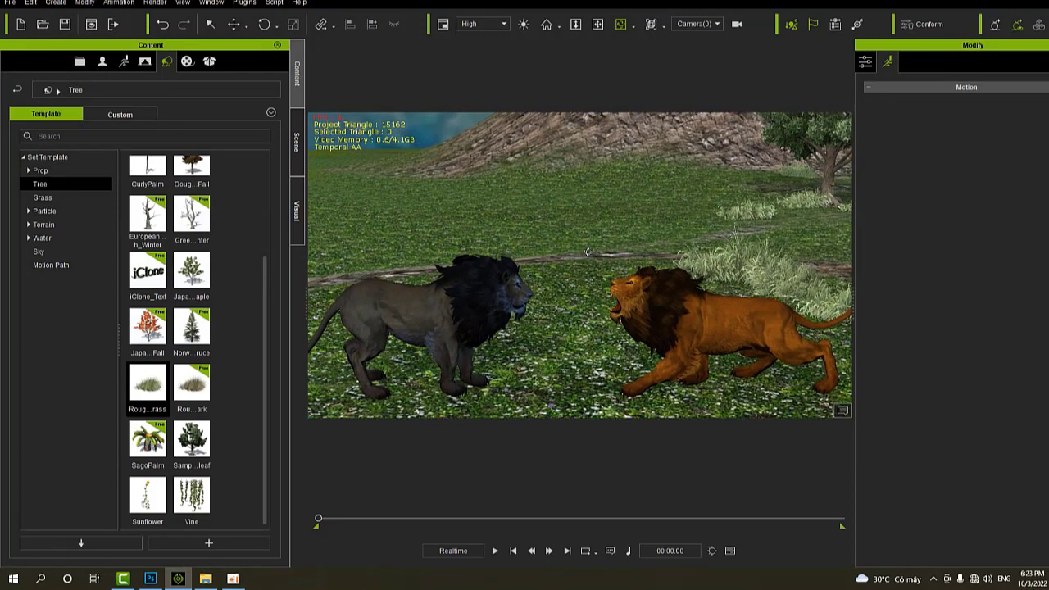
left_click(701, 306)
right_click_drag(532, 203, 565, 287)
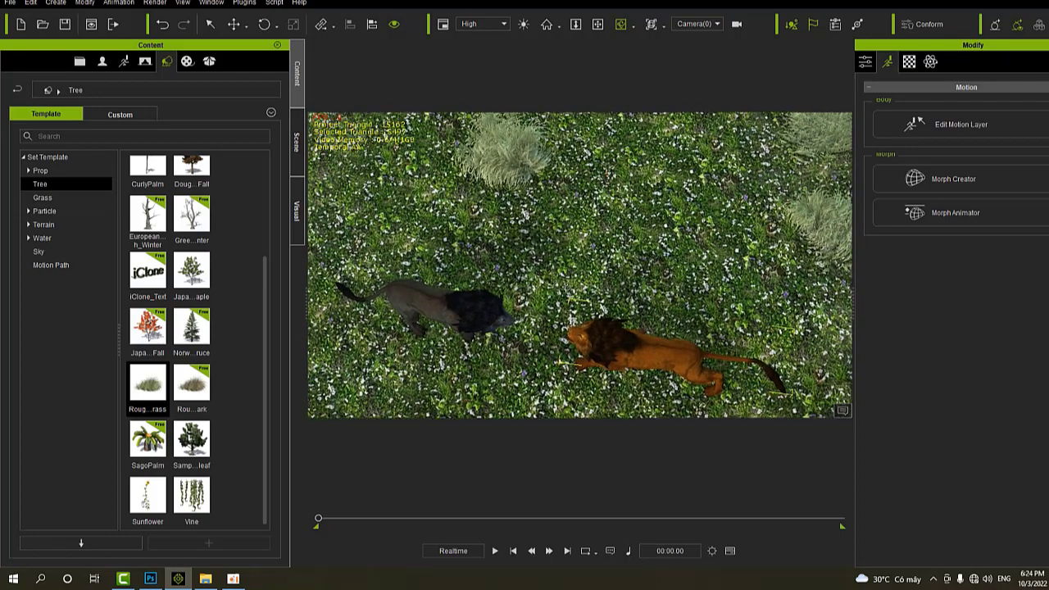
left_click(597, 24)
left_click_drag(585, 129, 528, 293)
scroll(527, 292, "up", 2)
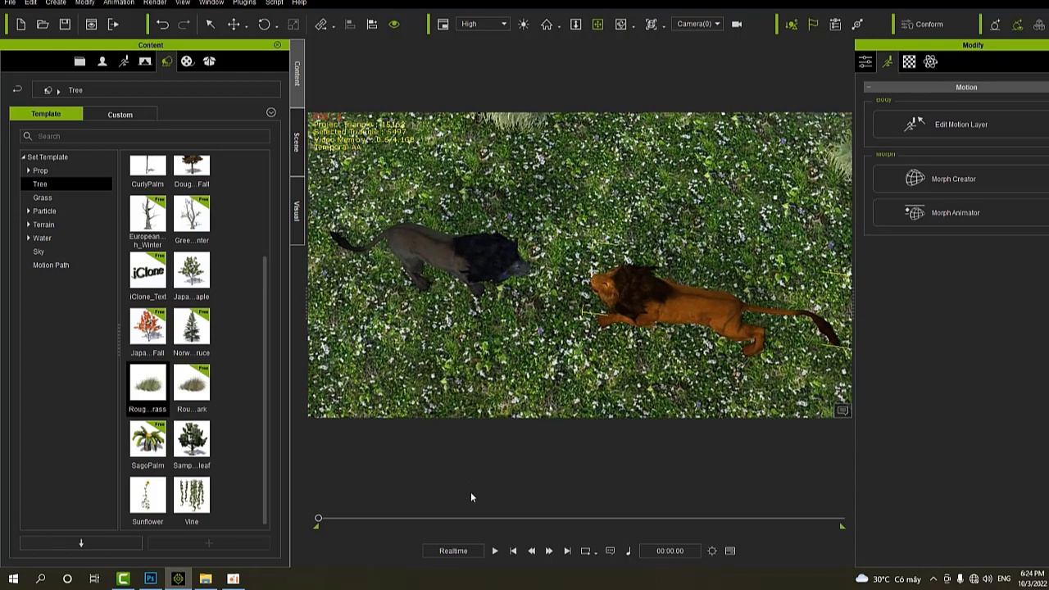
- Animate the second camera from the overhead view to a lower angle behind the orange lion while playing the full timeline
left_click(495, 549)
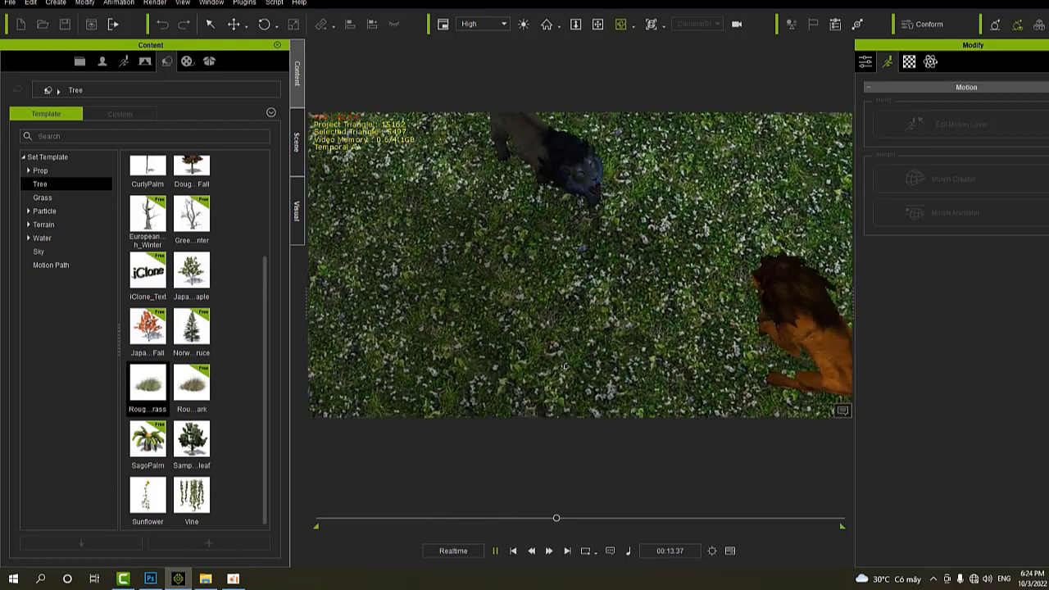
left_click(597, 24)
left_click_drag(656, 176, 579, 260)
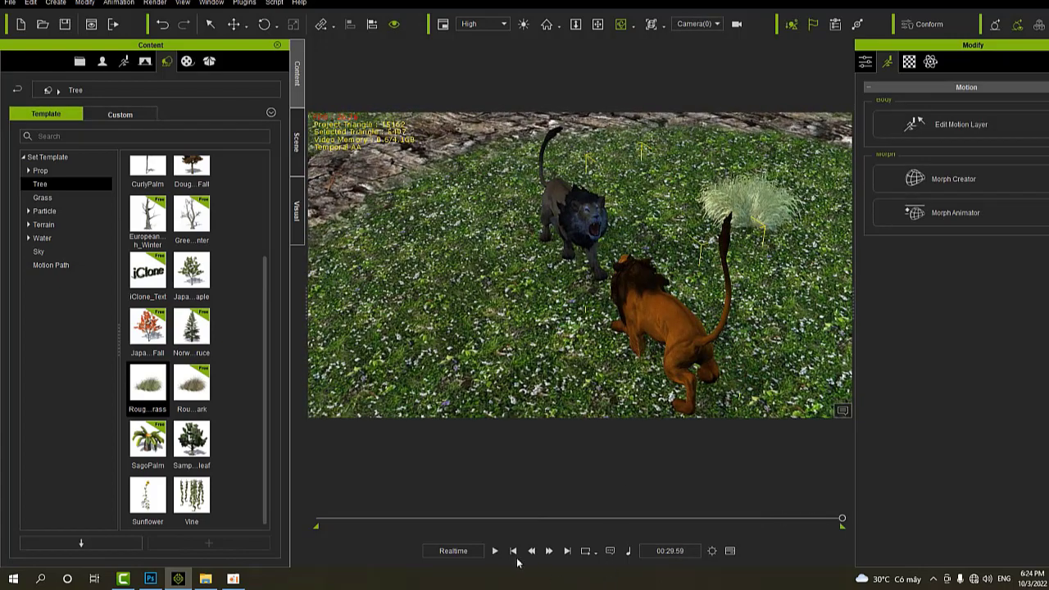
- Replay the fight from the first frame to review the second camera's movement, then return to the start
left_click(514, 552)
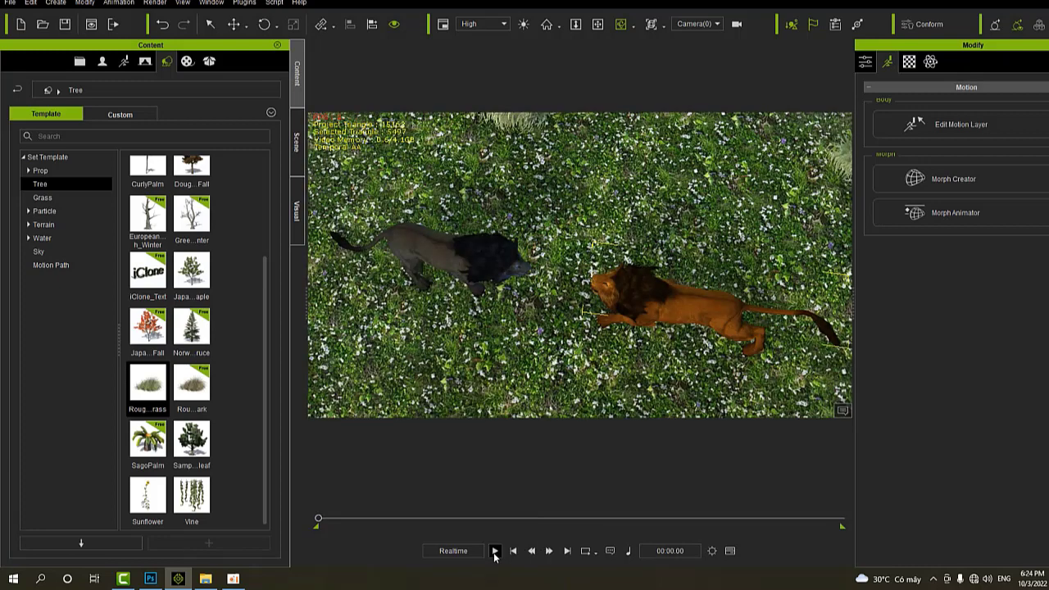
left_click(493, 551)
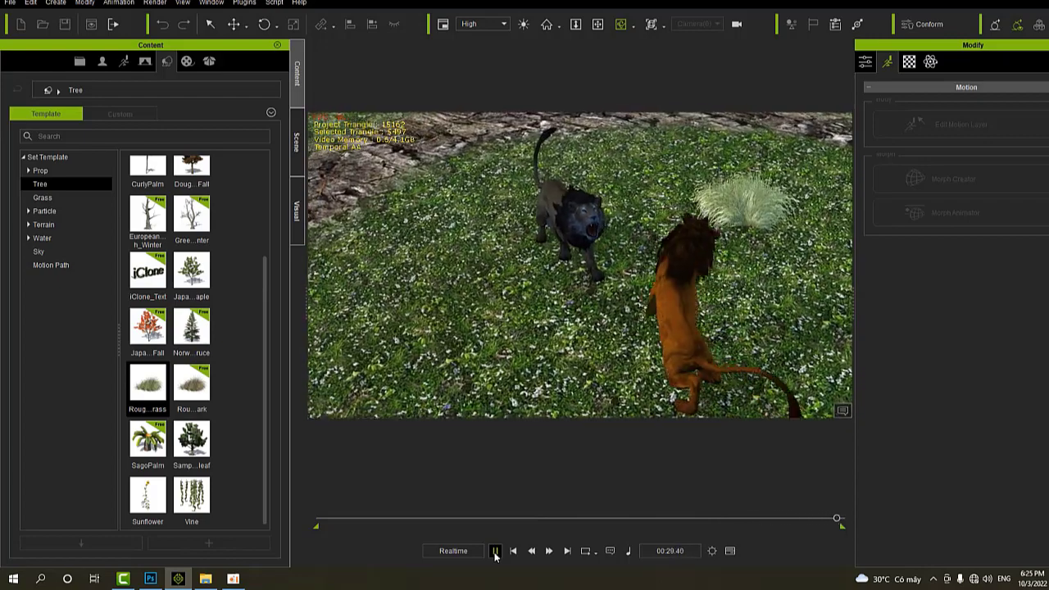
left_click(514, 550)
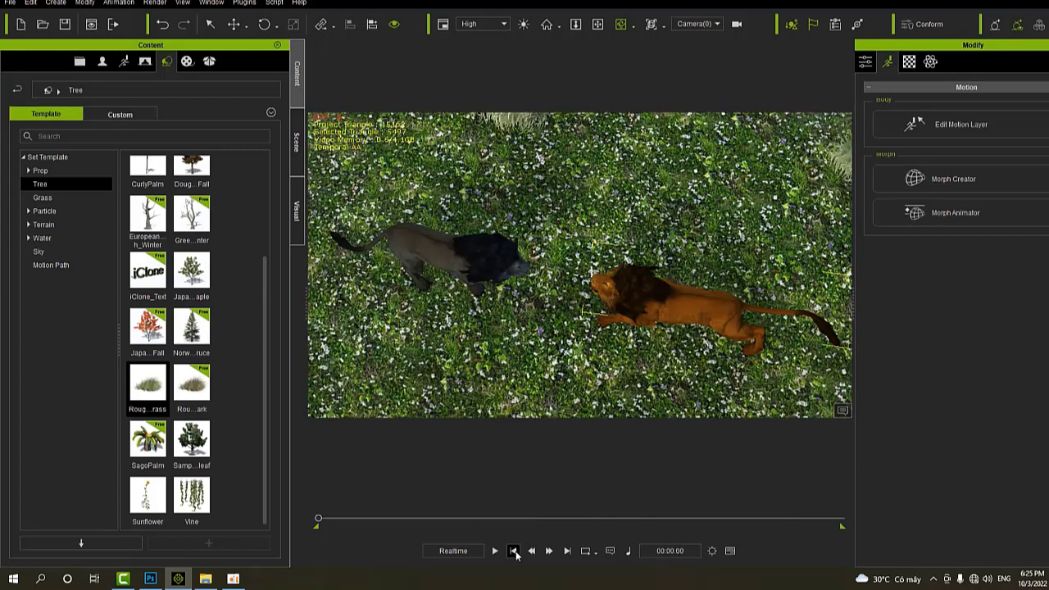
left_click(233, 580)
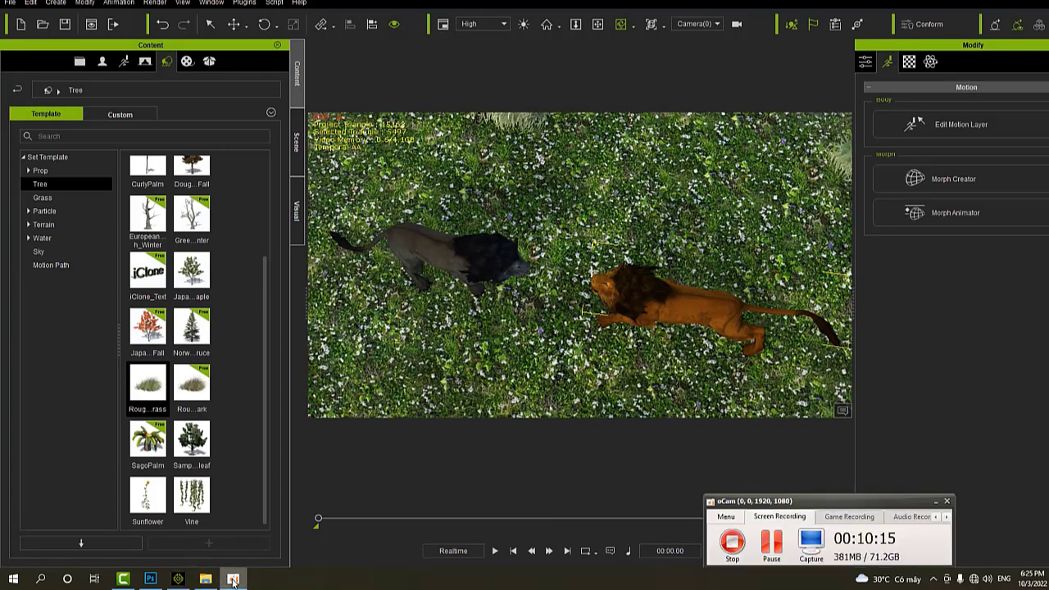